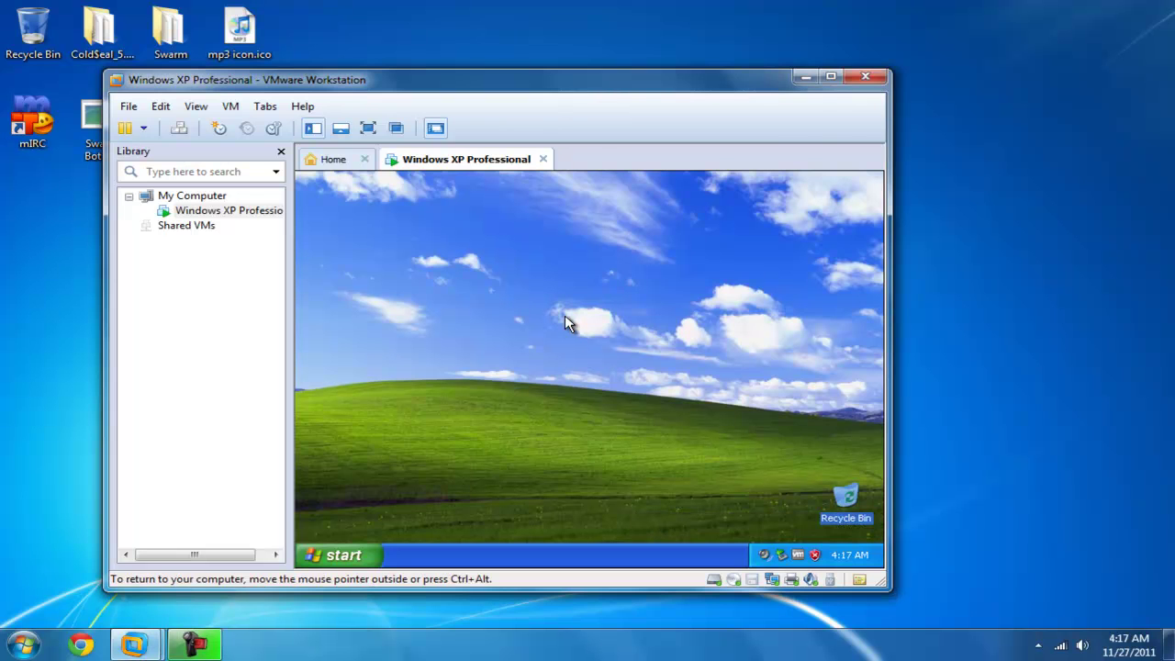
Move the VMware window to the right and select the Windows XP Professional virtual machine.
mouse_move(358, 80)
left_mouse_down()
mouse_move(581, 111)
mouse_move(511, 11)
mouse_move(592, 74)
left_mouse_up()
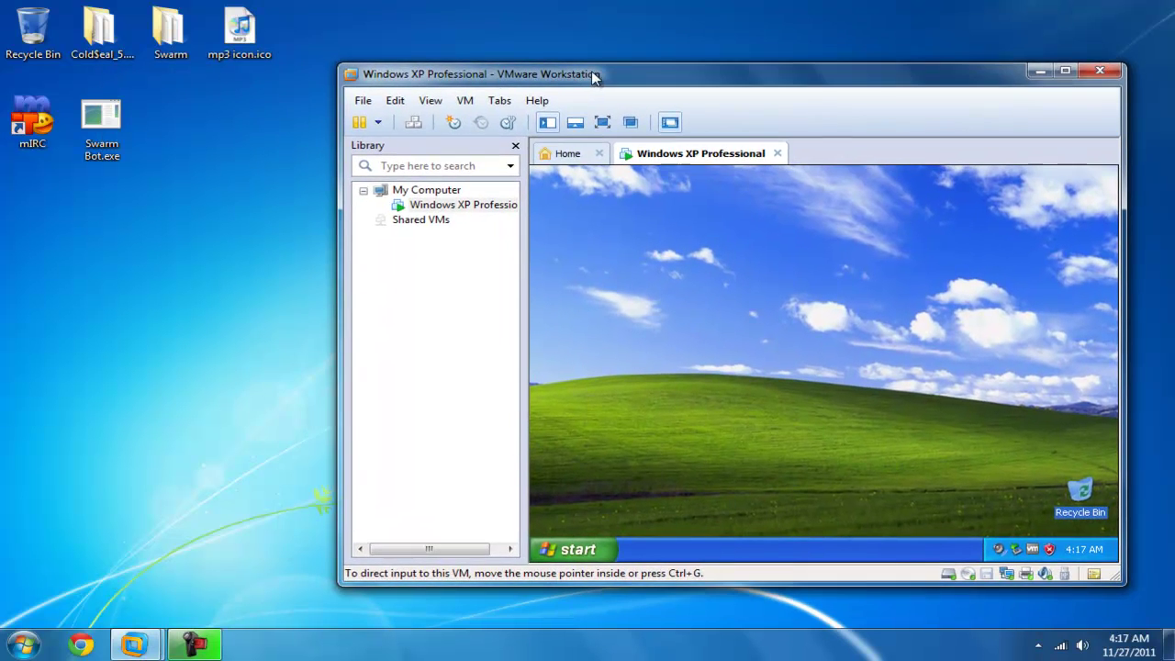
left_click(491, 310)
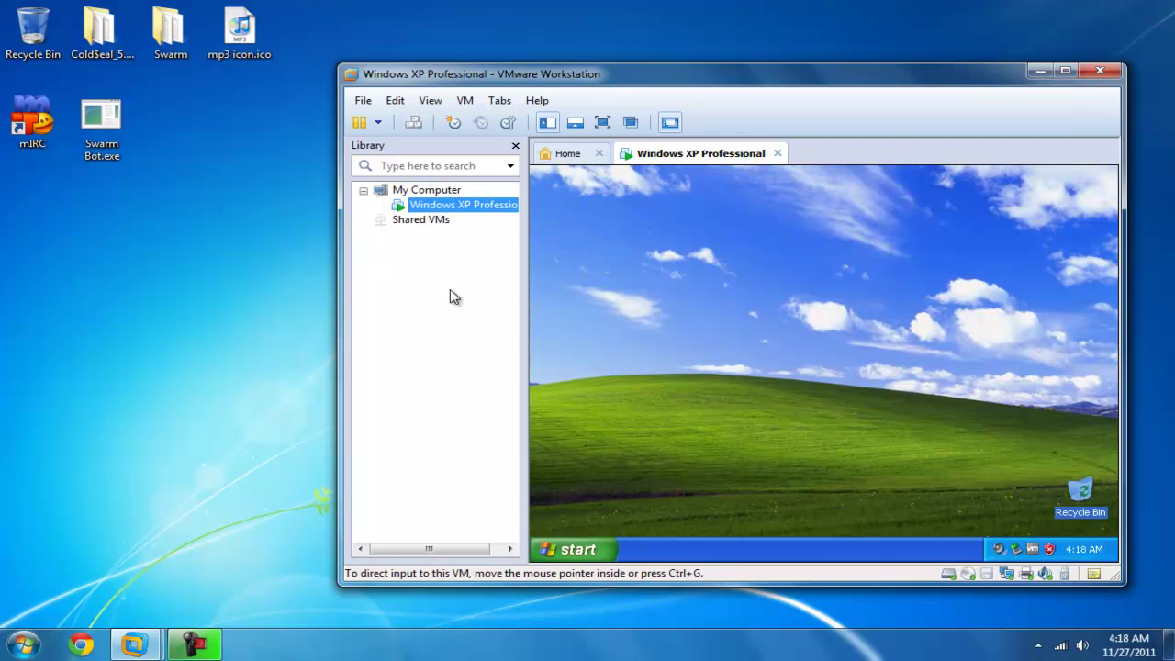
left_click(791, 383)
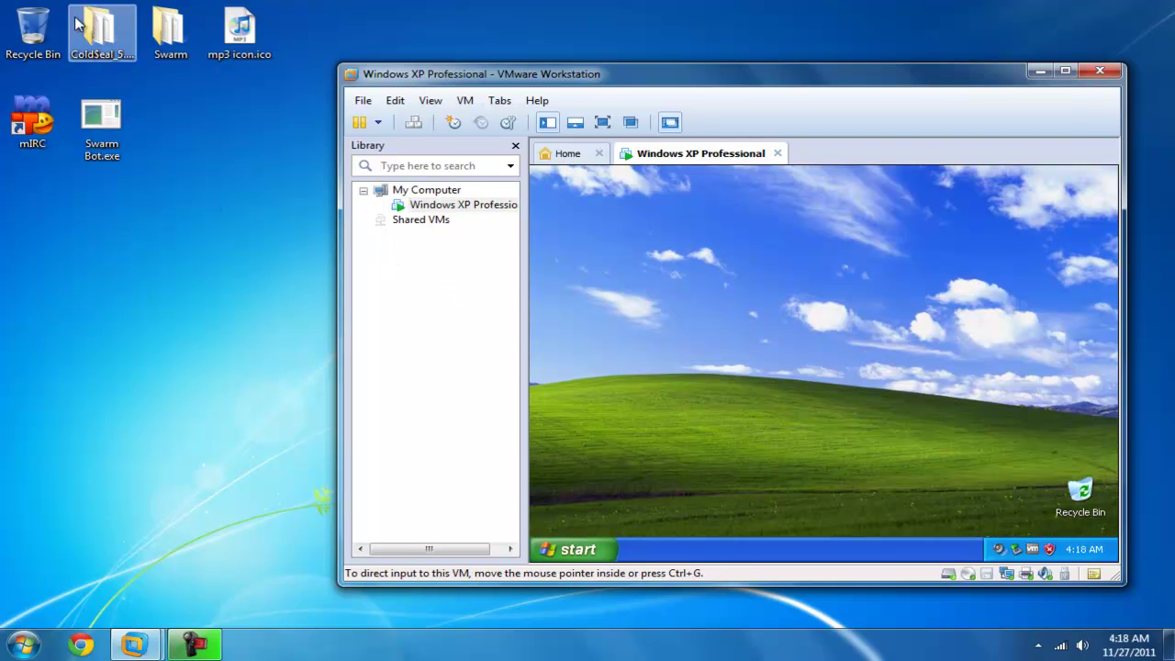
Launch ColdSeal 5.1.exe from the Cold$eal_5.1_Ultimate folder and close the folder window.
double_click(117, 40)
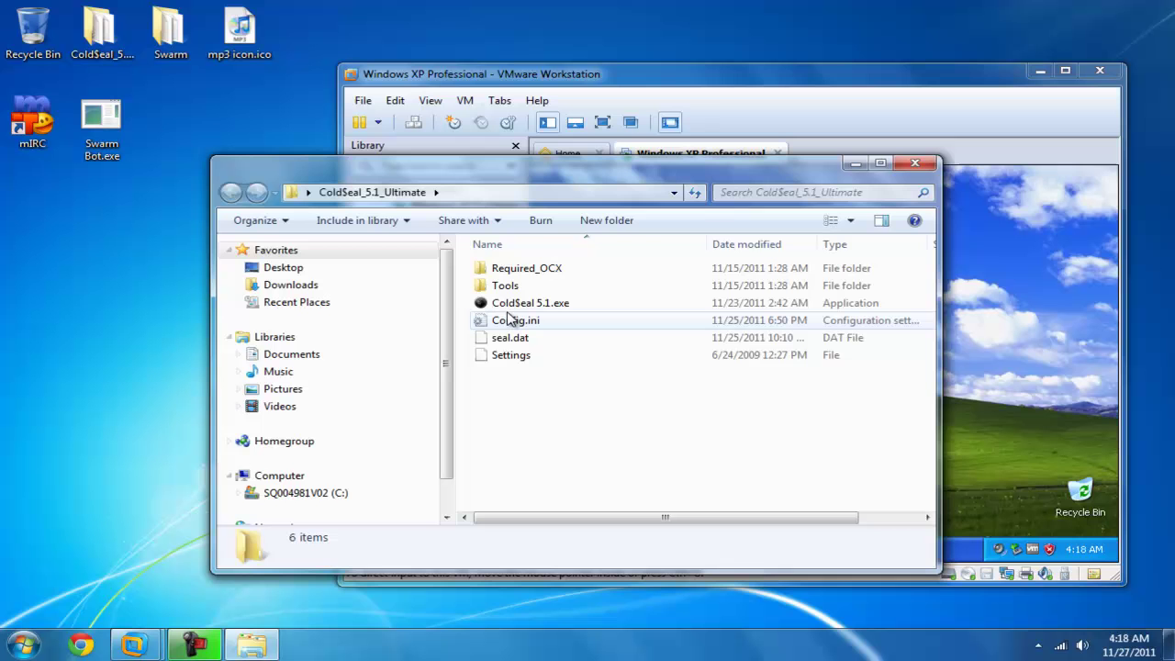
double_click(502, 303)
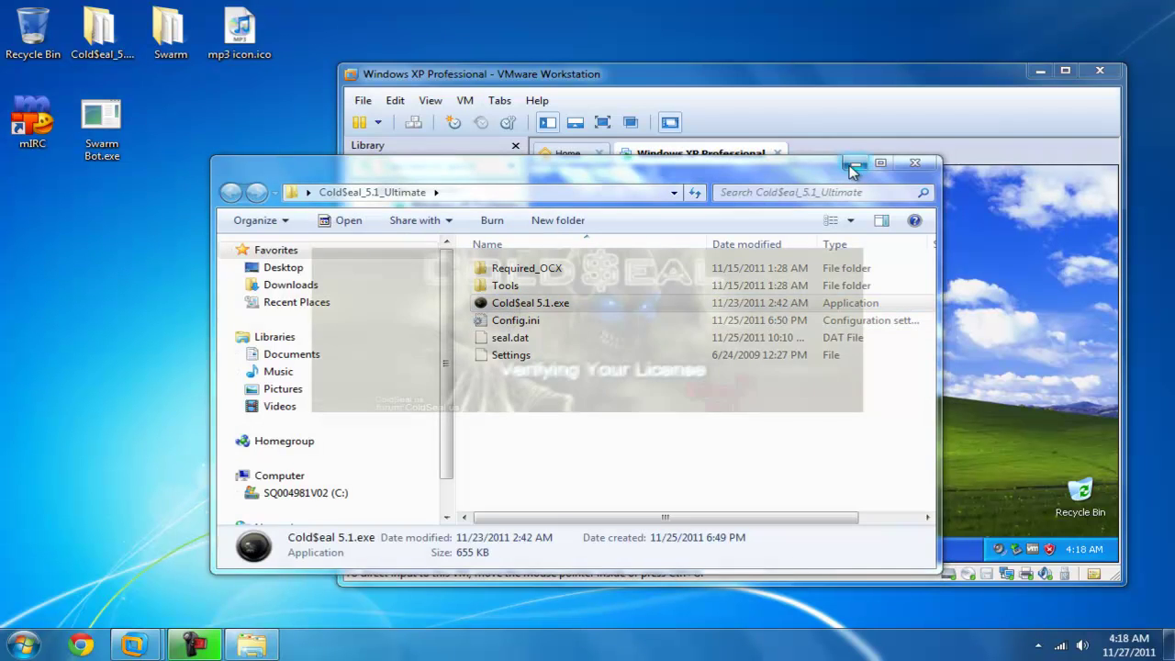
left_click(914, 164)
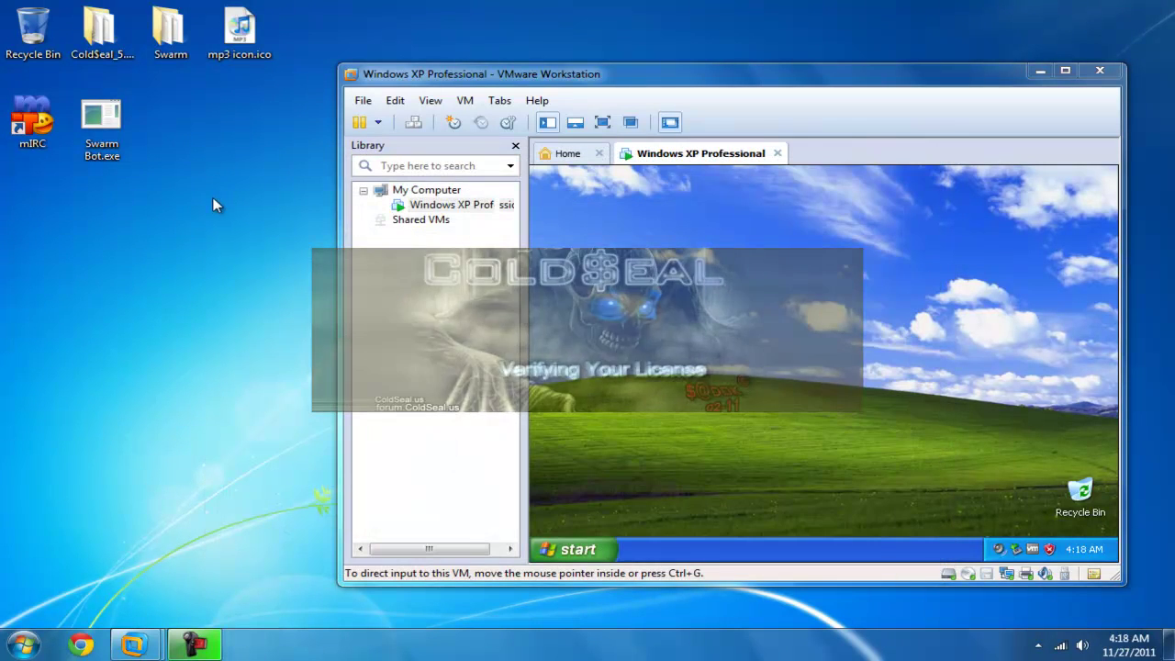
Select the Swarm Bot.exe file on the desktop.
mouse_move(248, 255)
left_mouse_down()
mouse_move(68, 147)
mouse_move(120, 169)
left_mouse_up()
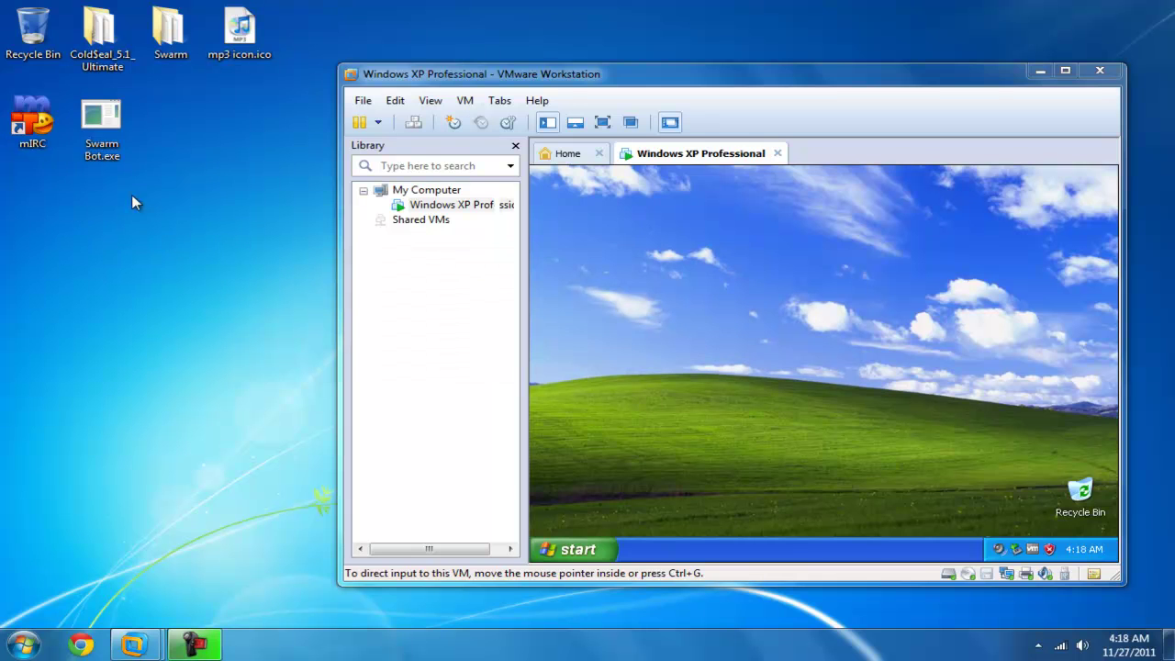
left_click(109, 152)
double_click(108, 153)
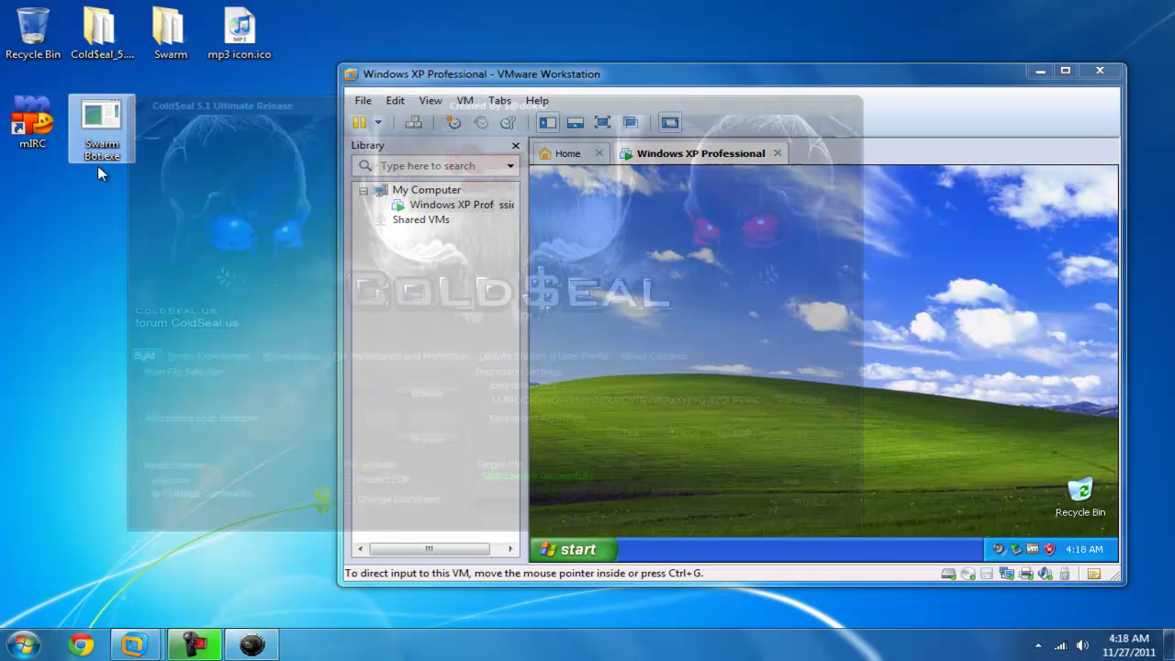
Position the ColdSeal window and review Miscellaneous and Binder/Downloader settings before returning to Build.
left_click(241, 23)
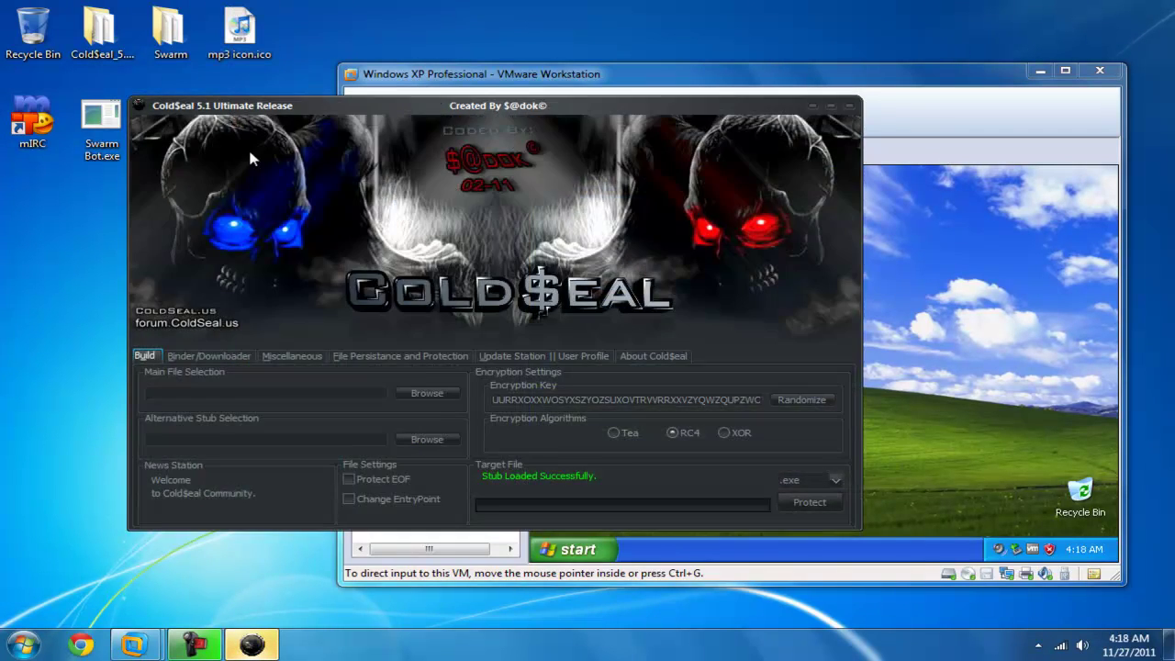
mouse_move(233, 108)
left_mouse_down()
mouse_move(290, 218)
mouse_move(256, 153)
mouse_move(316, 101)
left_mouse_up()
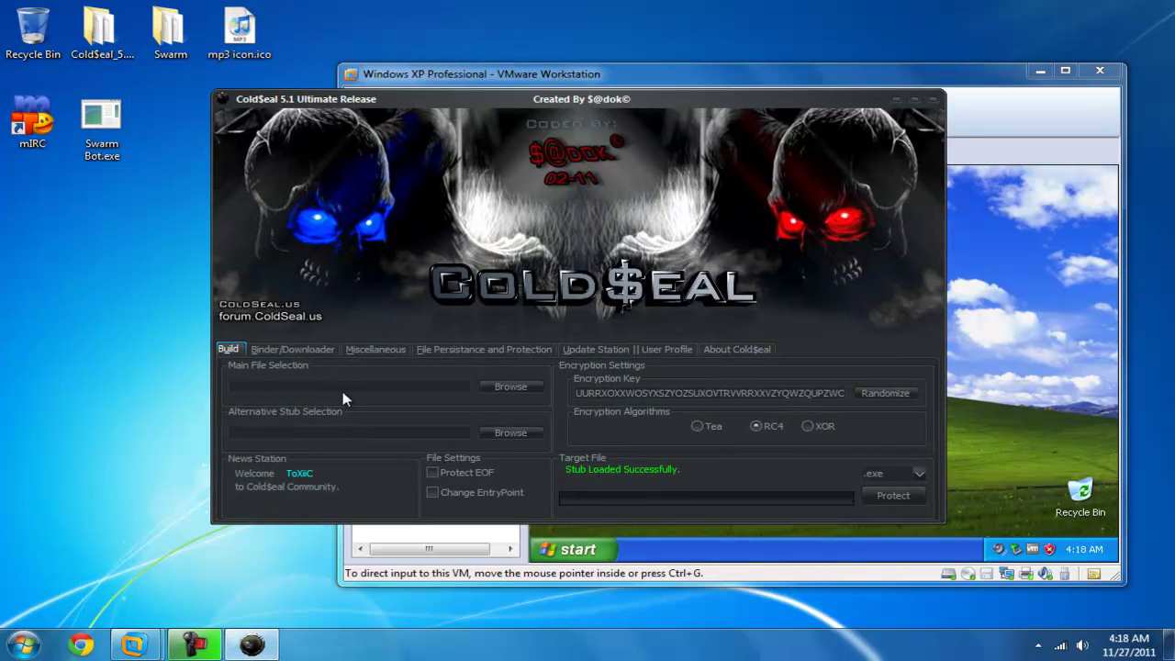
left_click(354, 350)
left_click(271, 349)
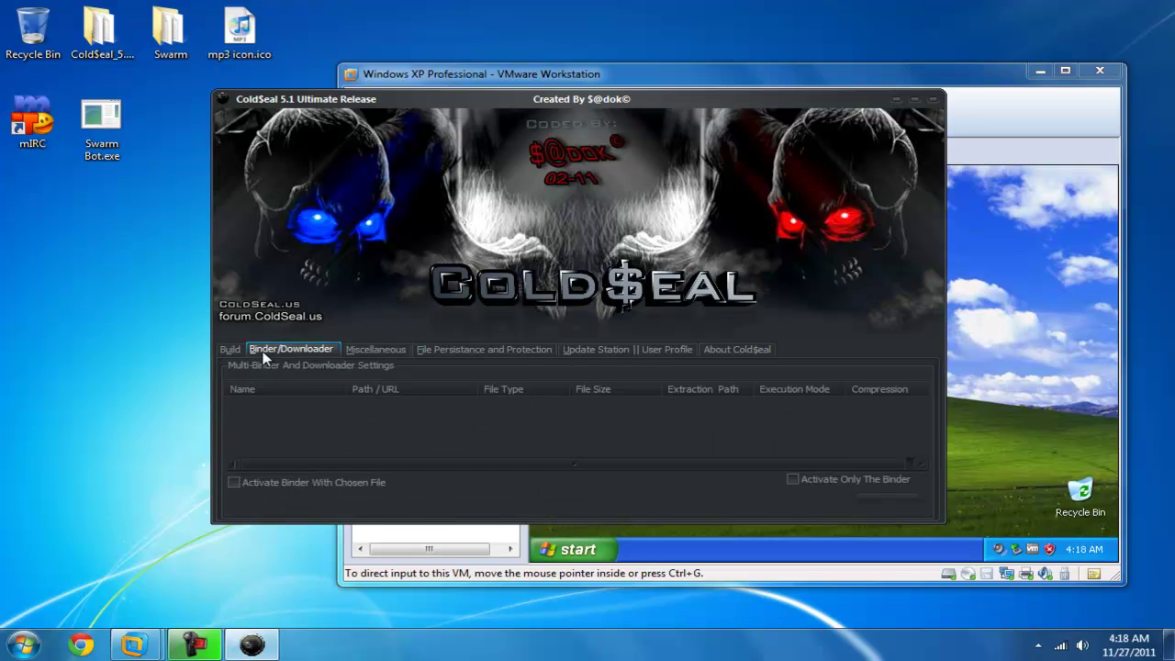
left_click(232, 350)
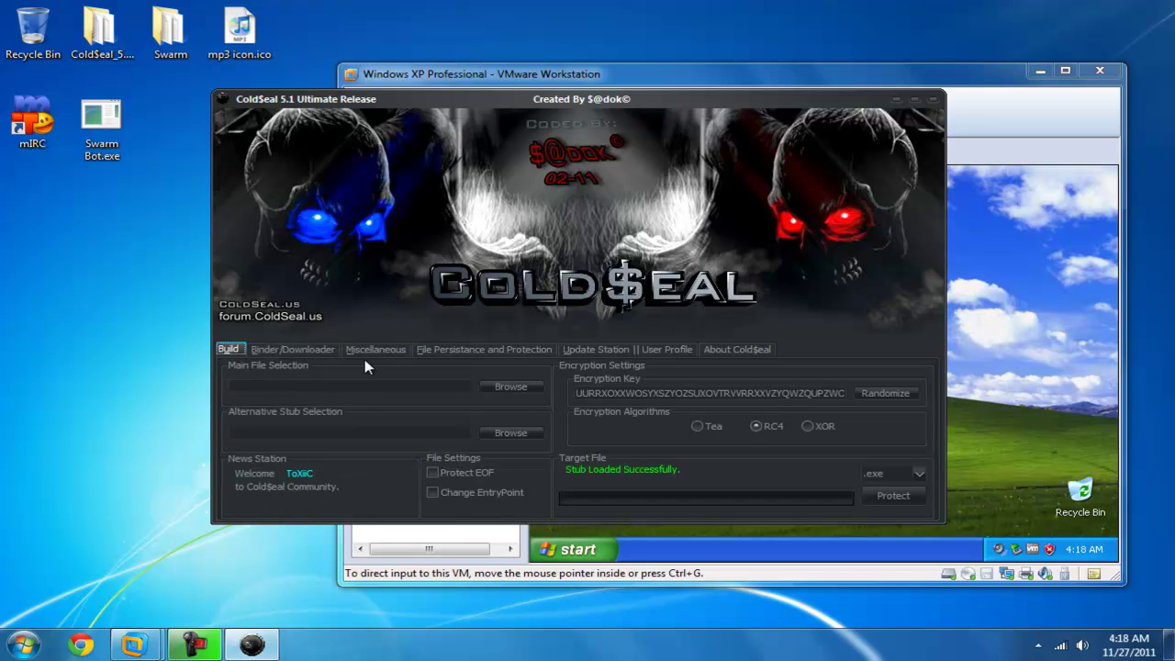
left_click(433, 389)
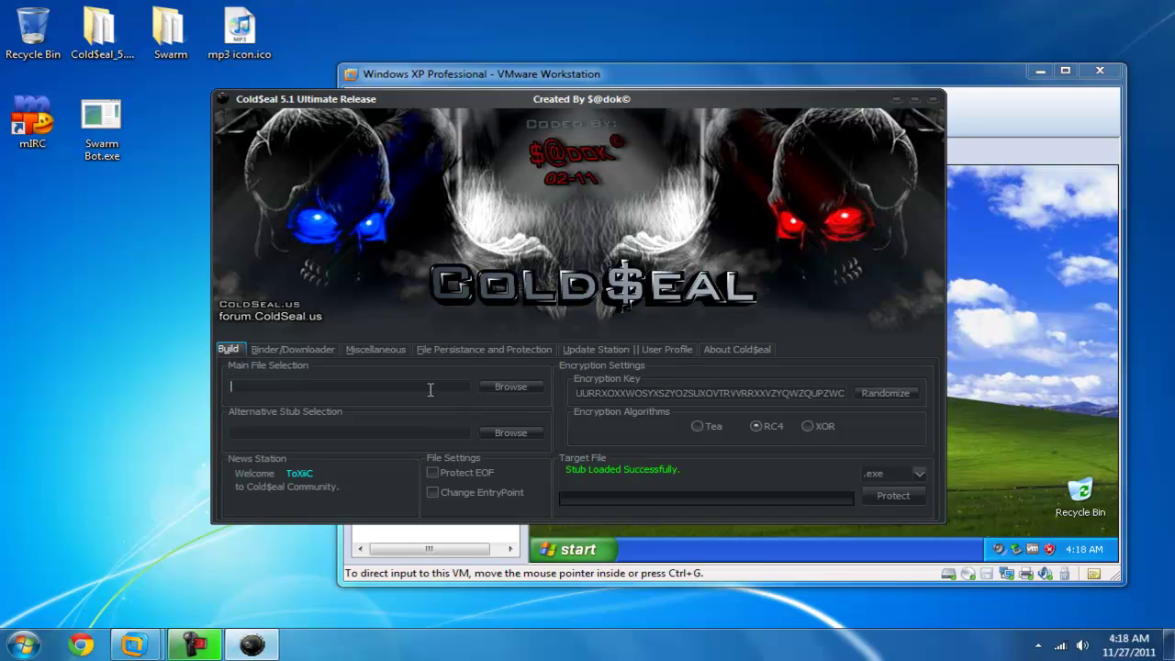
Recheck the Binder/Downloader settings, reposition the window, and finish on the Build tab.
left_click(307, 354)
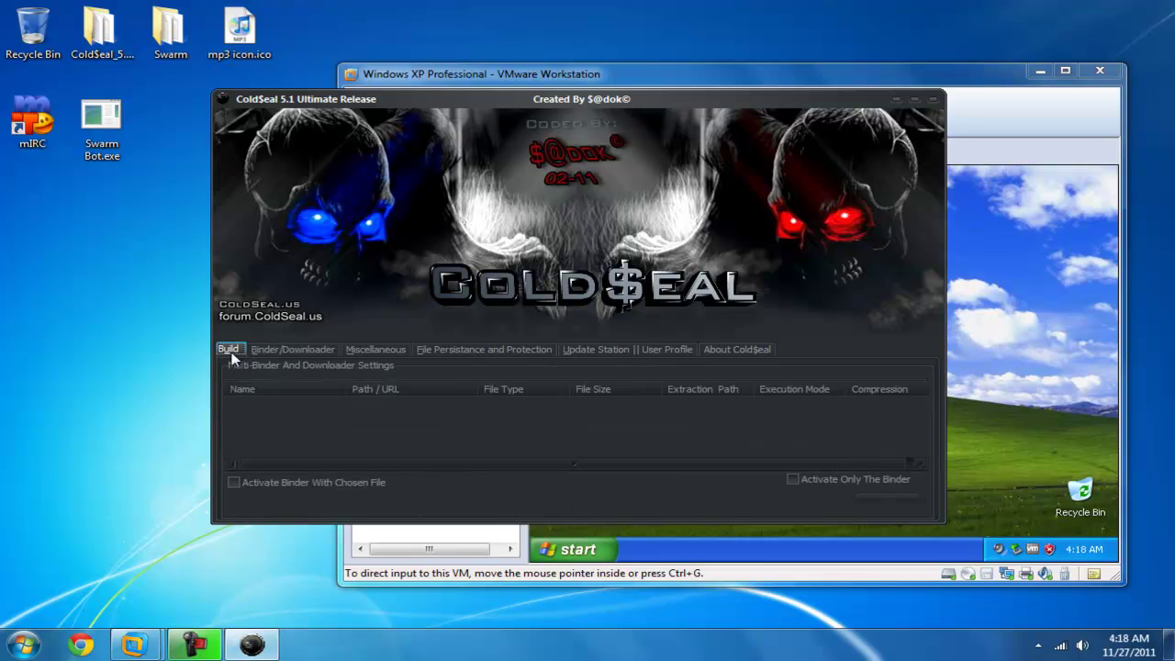
left_click(230, 353)
left_click(292, 351)
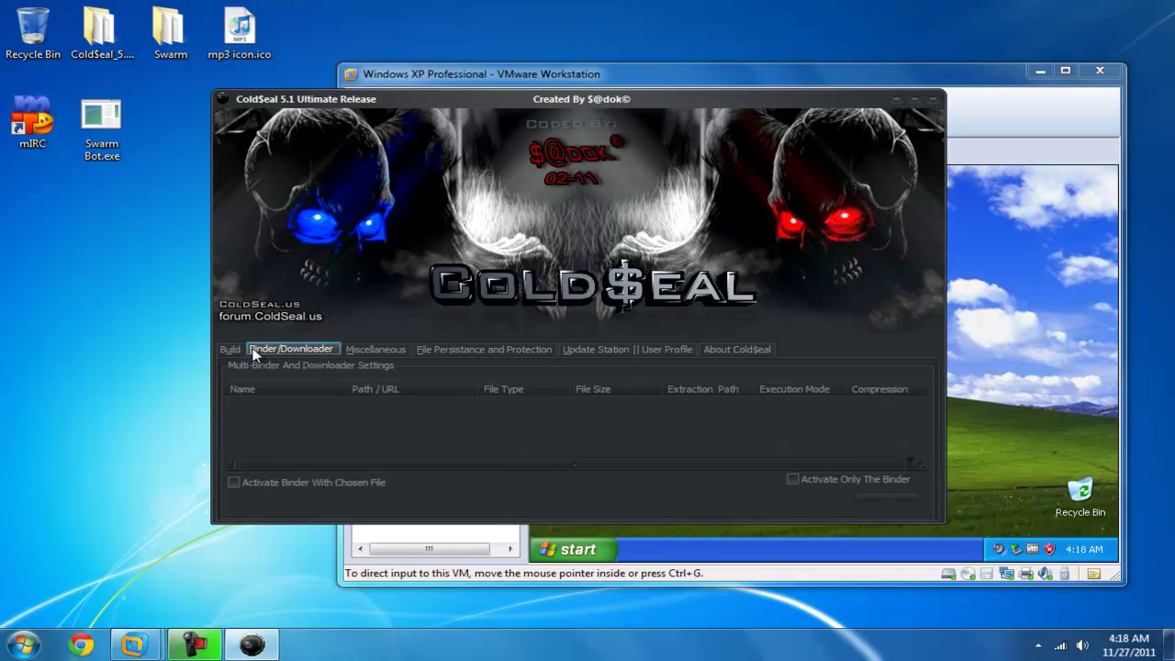
left_click(228, 351)
left_click(293, 349)
left_click_drag(383, 97, 420, 113)
left_click(267, 367)
left_click(304, 367)
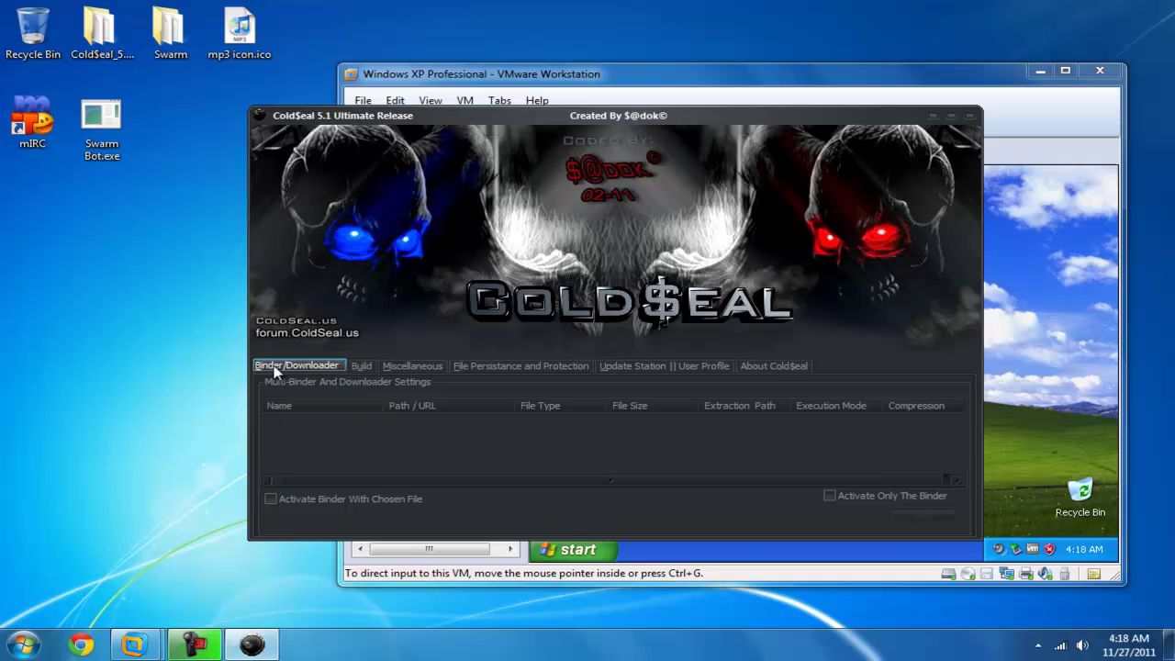
left_click(371, 366)
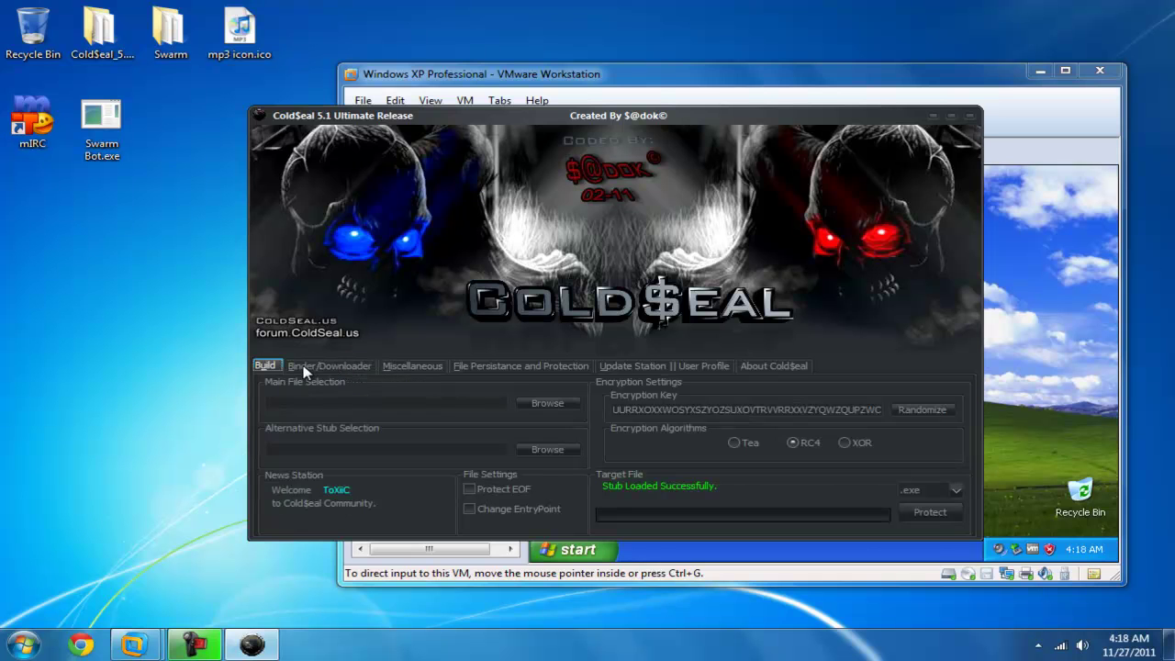
left_click_drag(361, 116, 270, 115)
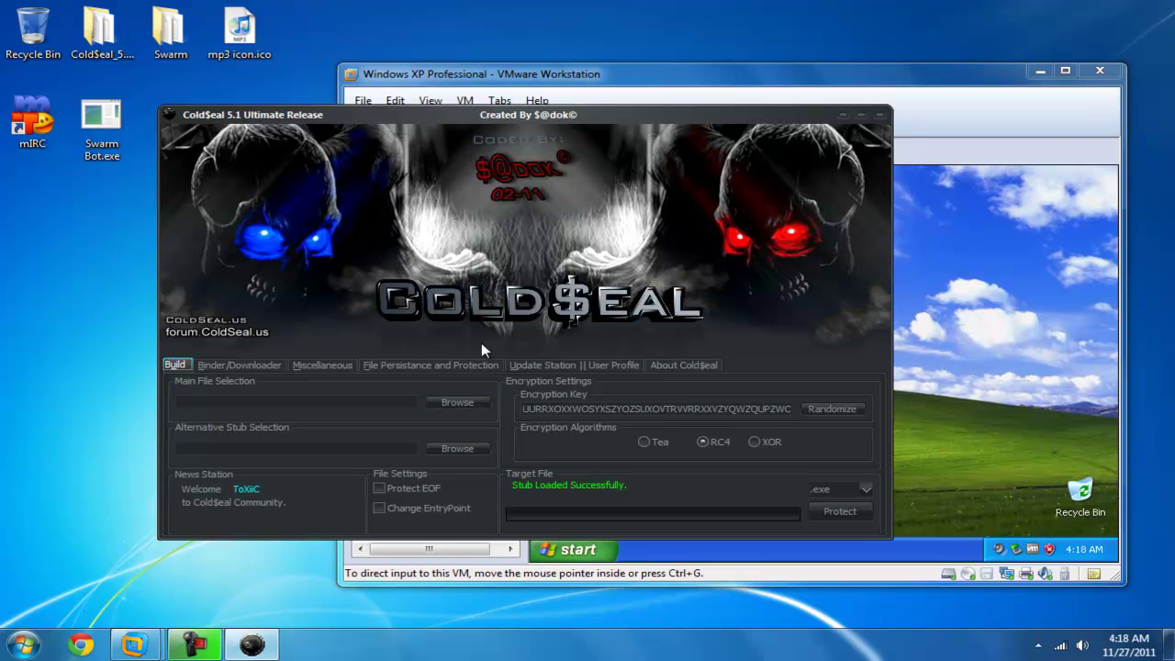
Bring ColdSeal to the front and focus the Main File Selection field.
left_click_drag(777, 71, 777, 64)
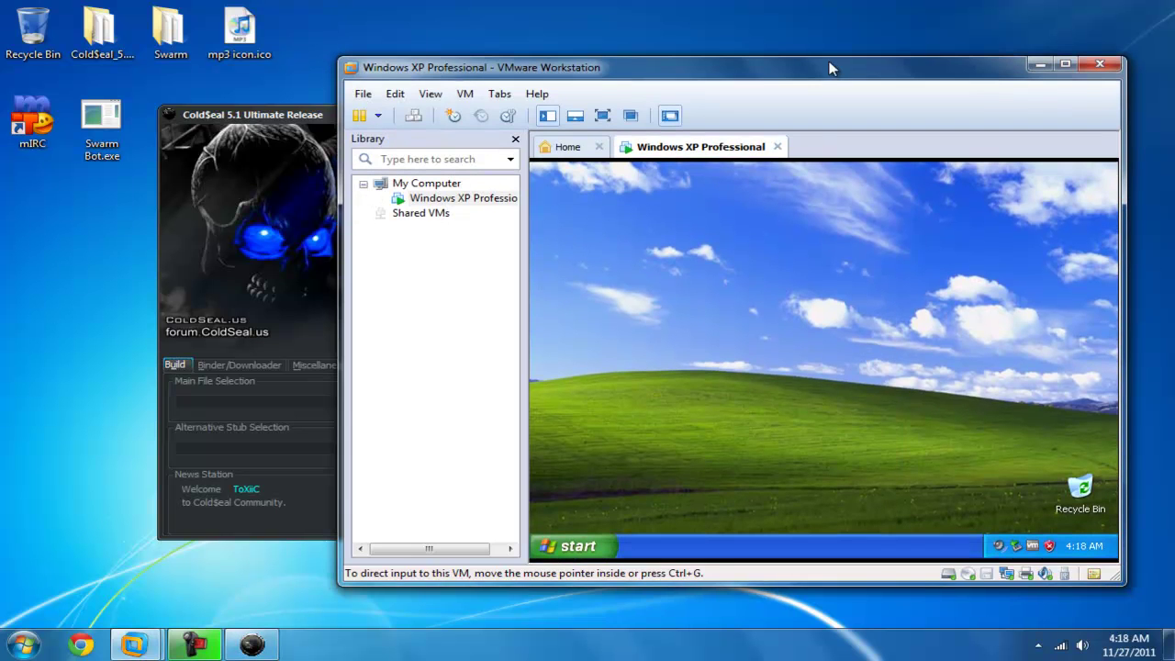
left_click(257, 161)
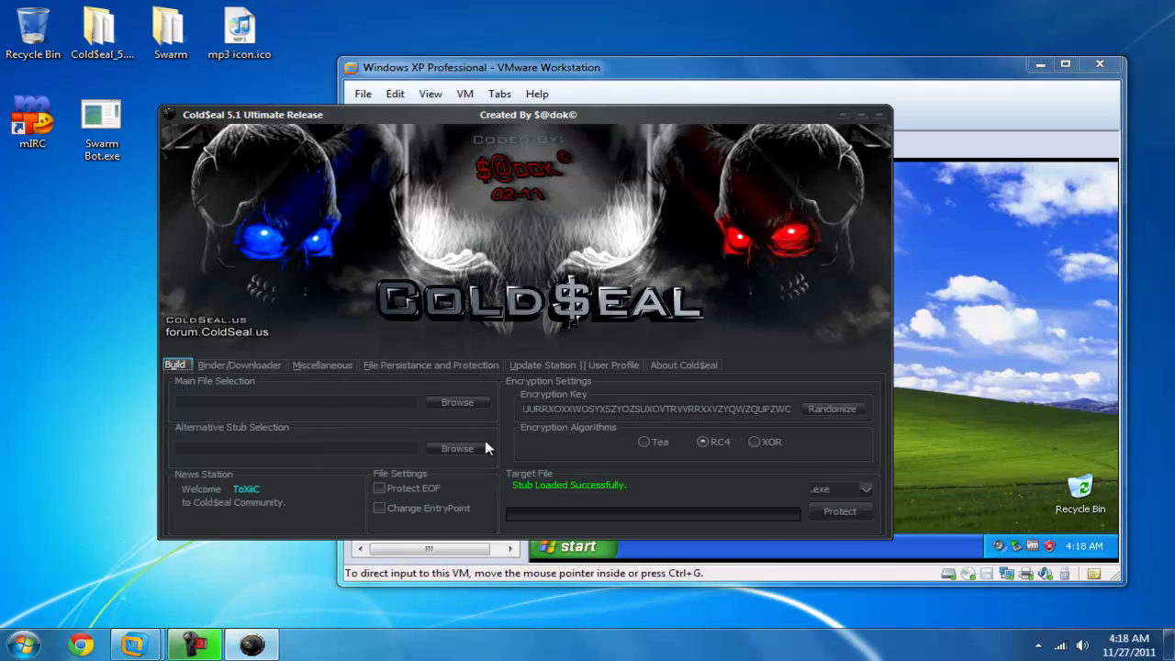
left_click(453, 404)
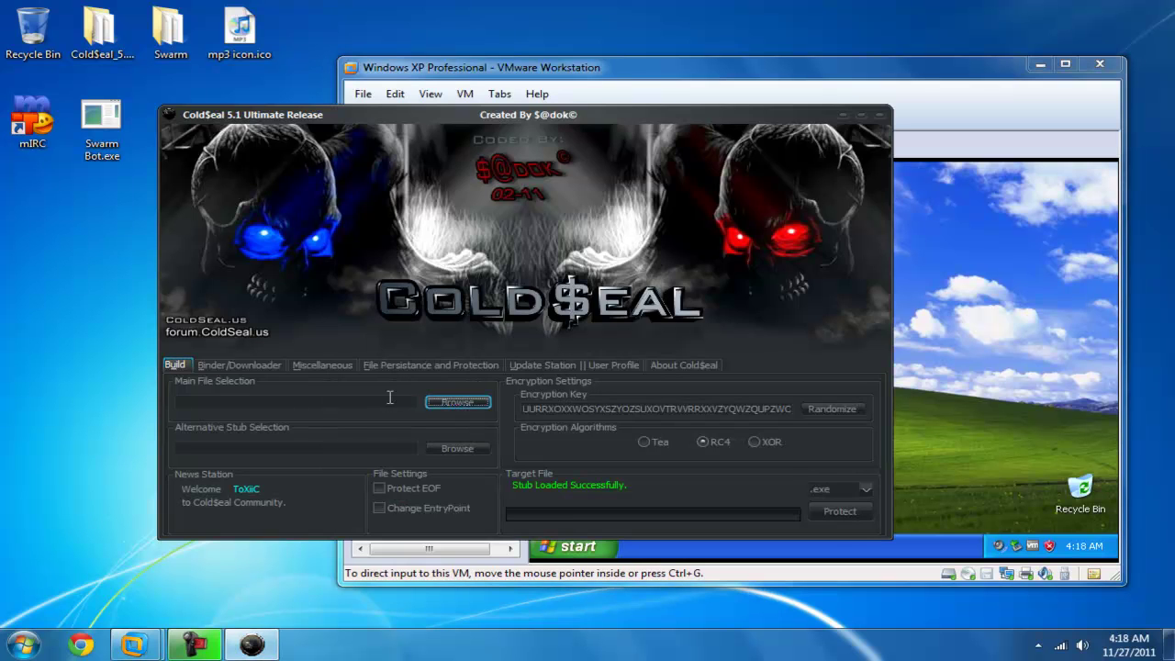
left_click(389, 398)
left_click(407, 405)
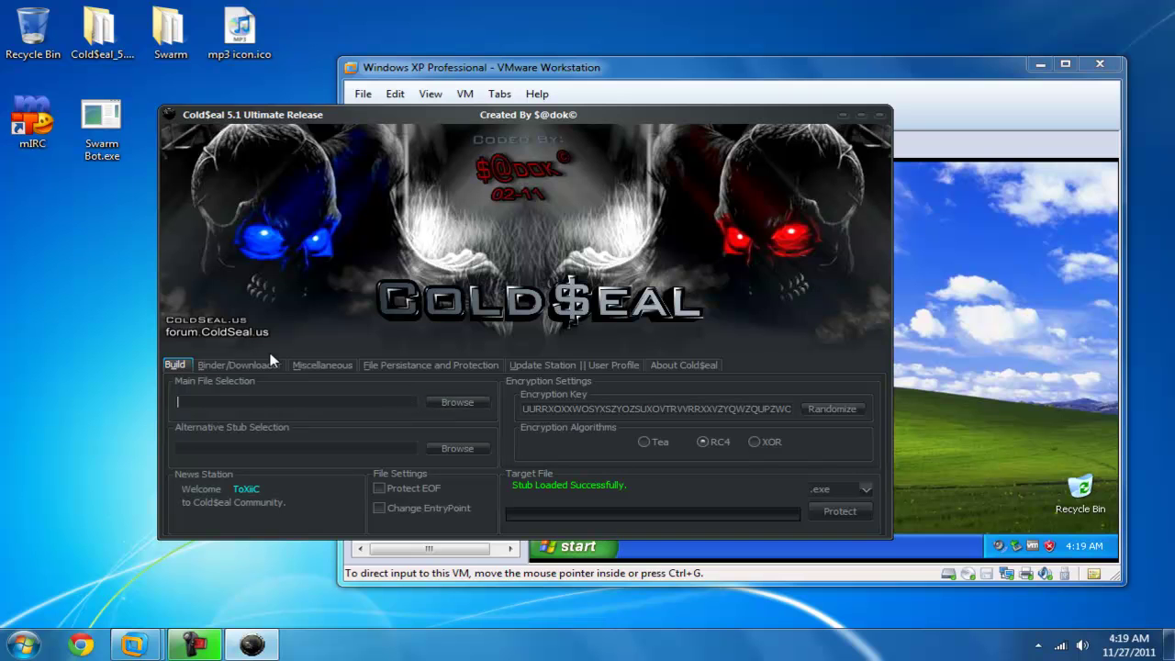
Choose Swarm Bot.exe as the main file and randomize the encryption key.
left_click(451, 404)
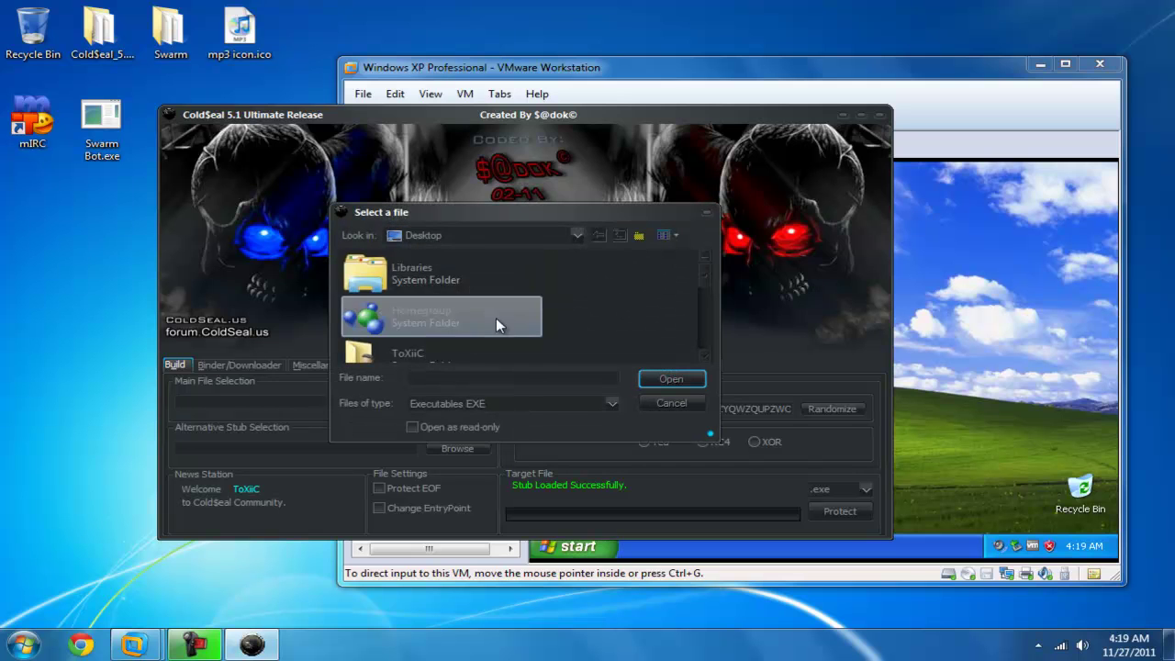
scroll(714, 319, "down", 3)
scroll(711, 325, "down", 2)
double_click(485, 347)
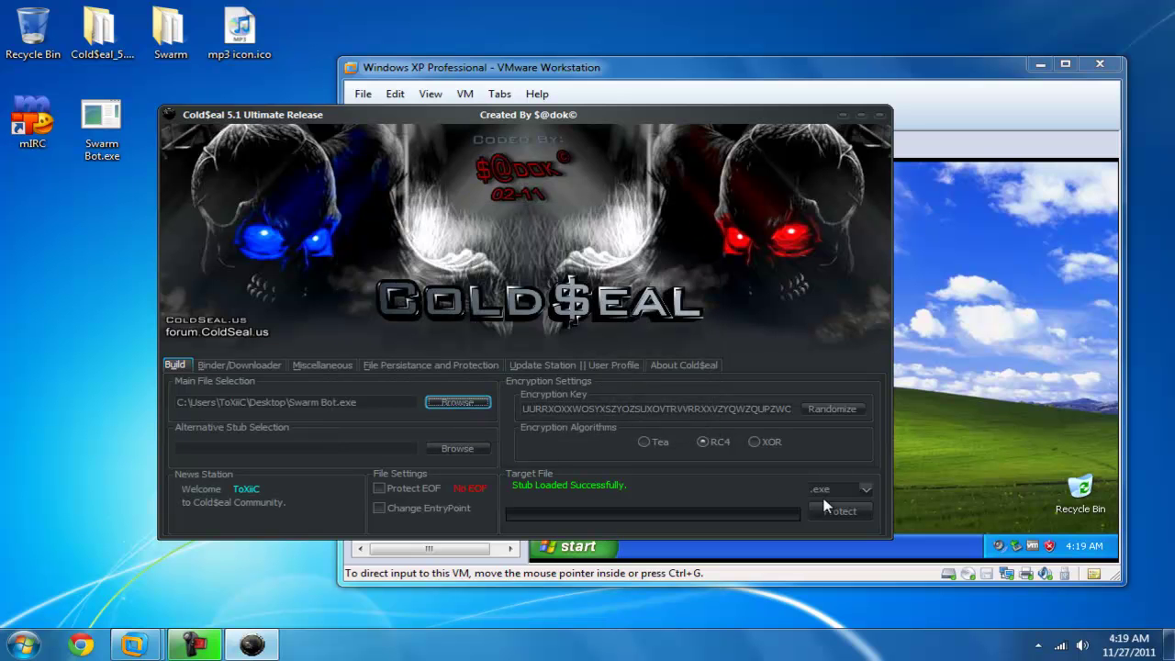
left_click(832, 410)
left_click(831, 409)
left_click(831, 409)
left_click(832, 410)
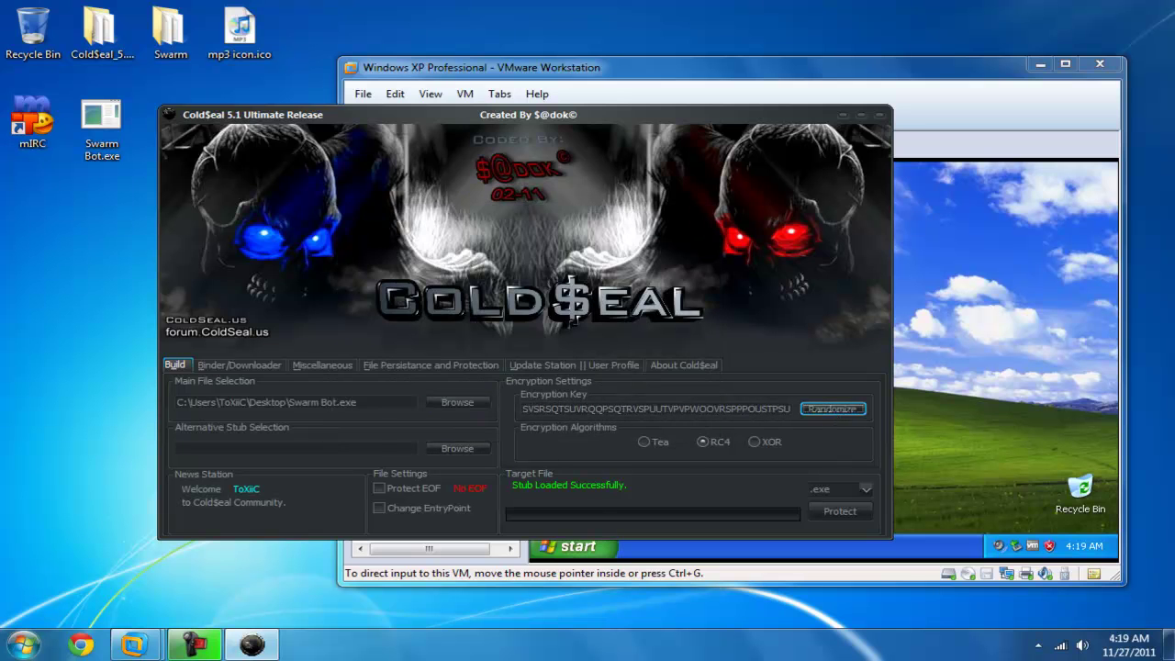
Launch mIRC from the Start search and connect to the configured IRC server.
left_click(23, 645)
type("mi")
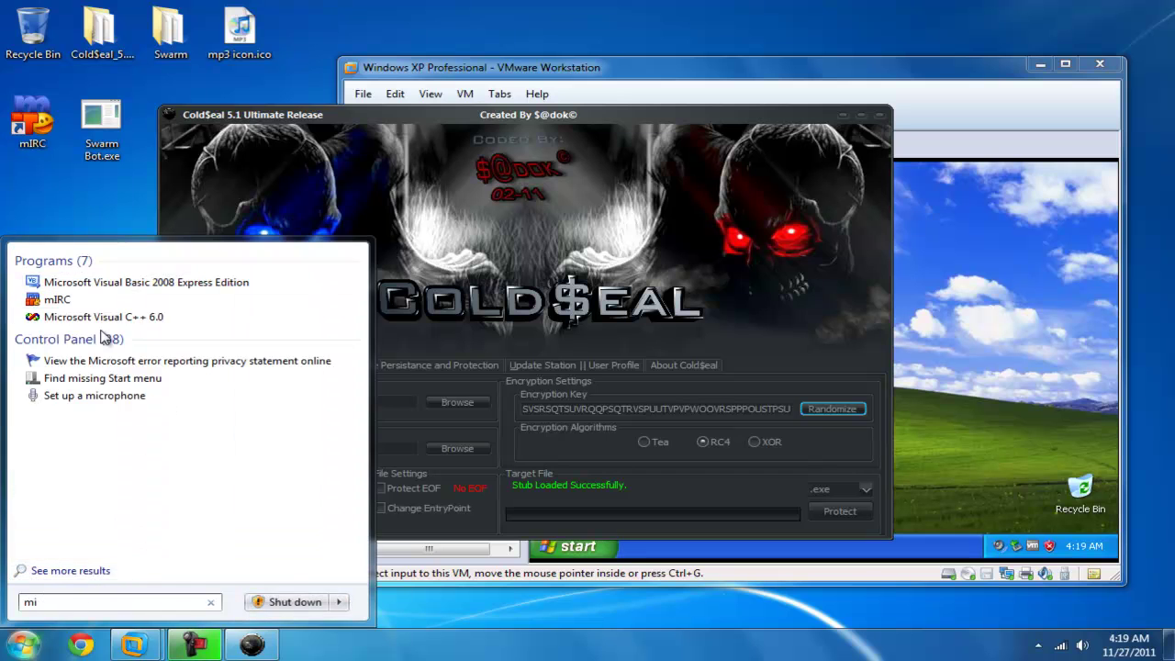
left_click(92, 299)
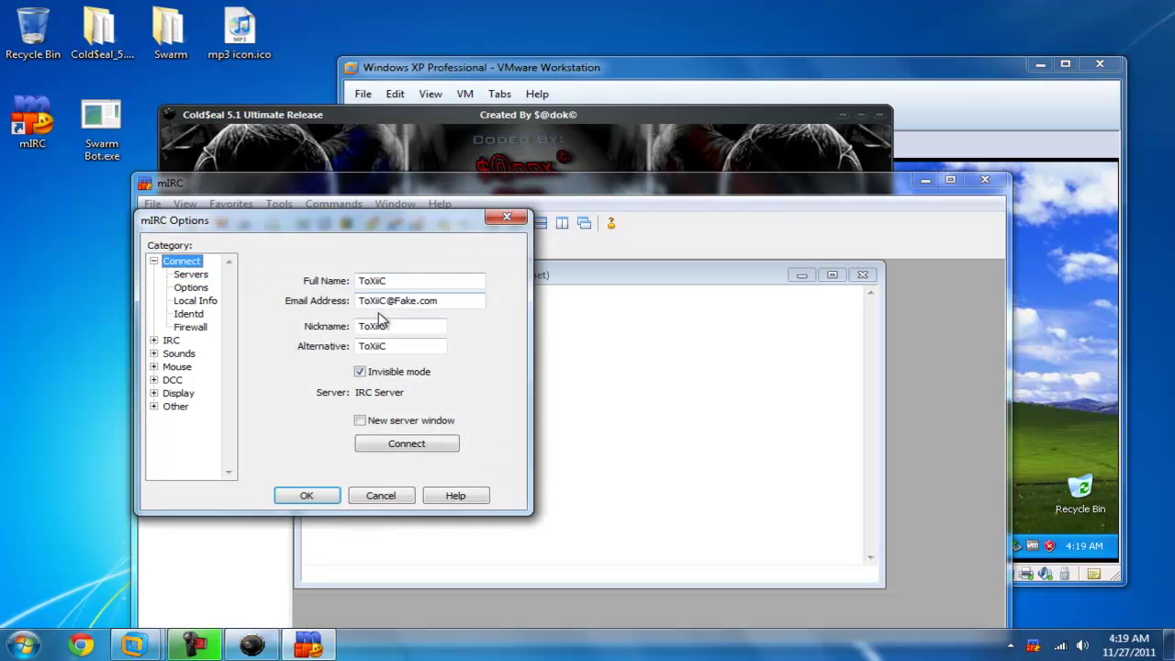
left_click(411, 444)
mouse_move(422, 170)
left_mouse_down()
mouse_move(539, 50)
mouse_move(626, 62)
mouse_move(516, 96)
left_mouse_up()
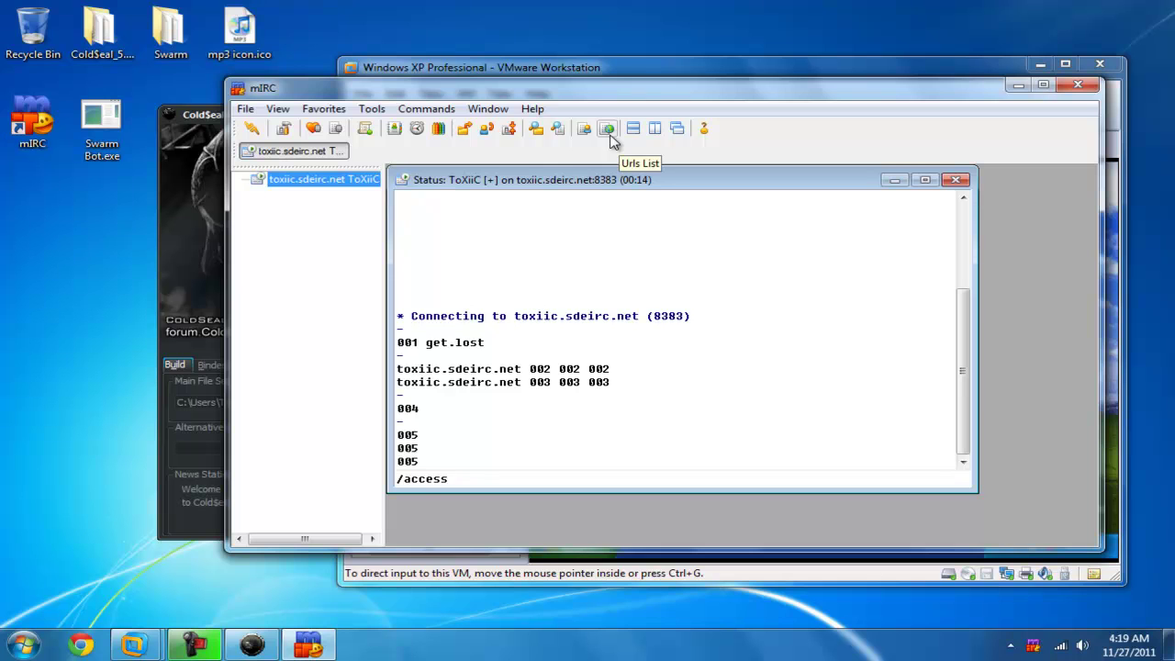
Send /access, join #ColdSeal and give yourself operator status with /op.
key("Return")
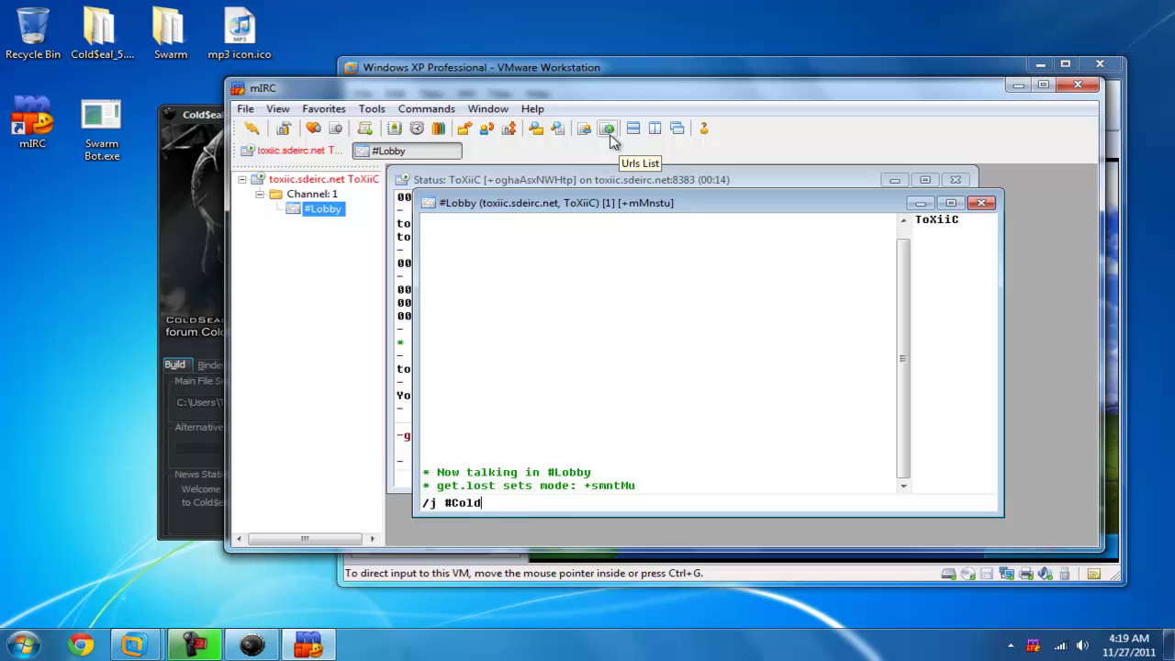
type("l")
key("Return")
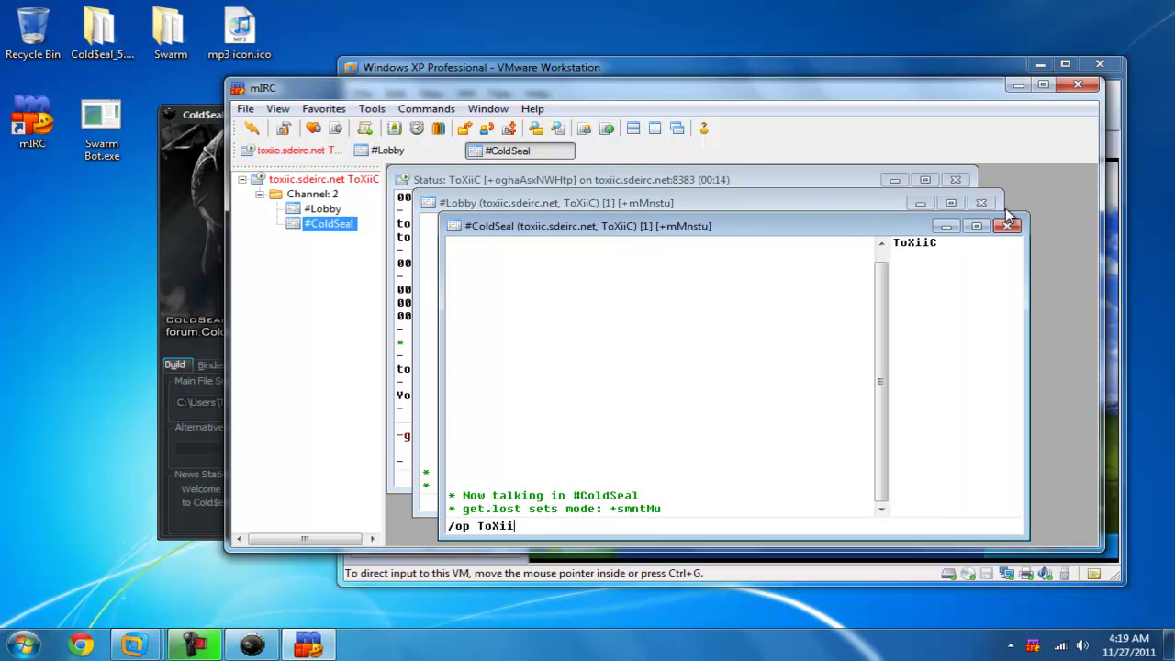
key("Return")
type("/")
type("ea")
key("Return")
Close the #Lobby channel and bring the #ColdSeal window forward, moving it up-left.
left_click(982, 203)
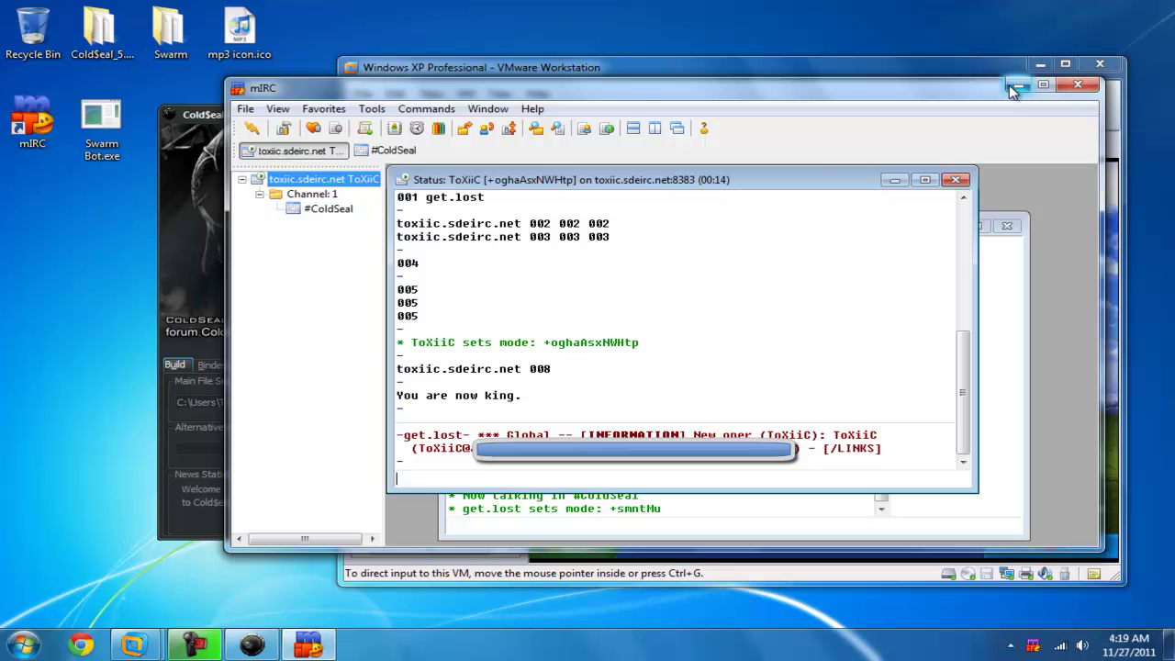
left_click(987, 344)
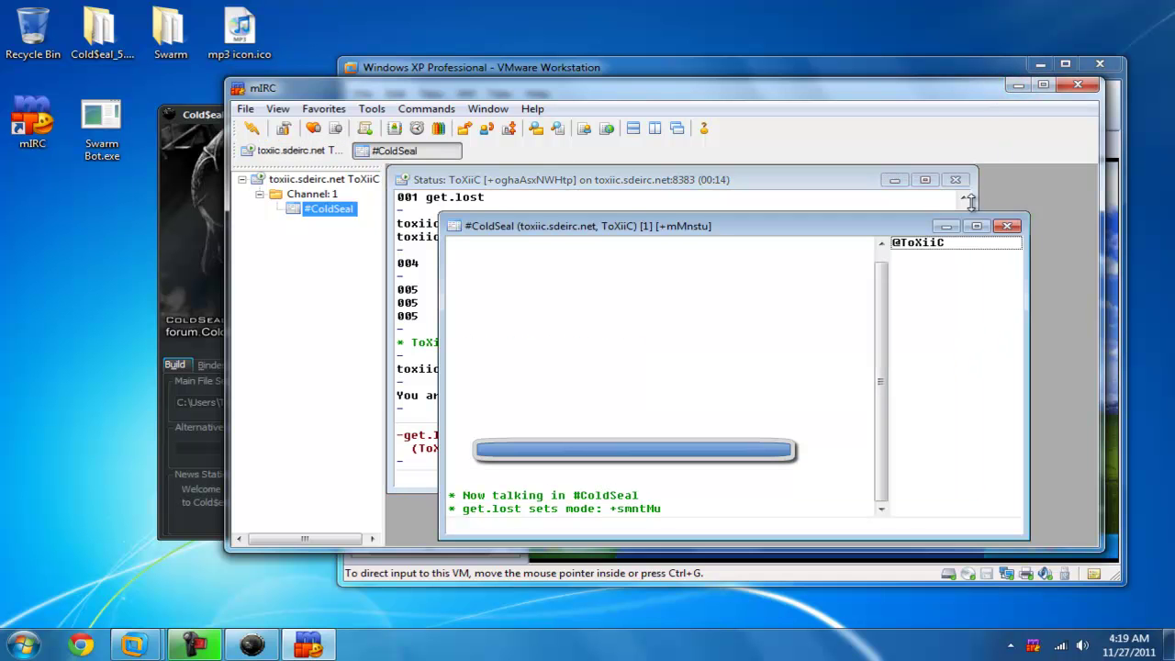
left_click_drag(925, 229, 900, 211)
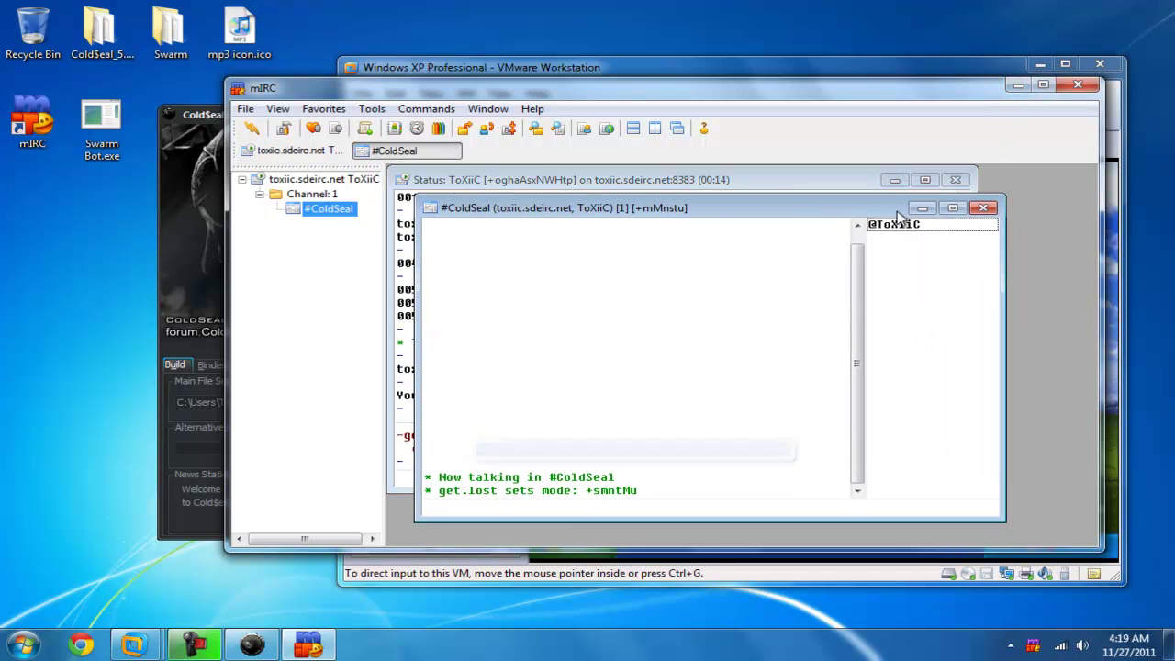
Minimize mIRC, run Protect and save the output on the desktop as Crypted.exe.
left_click(1019, 86)
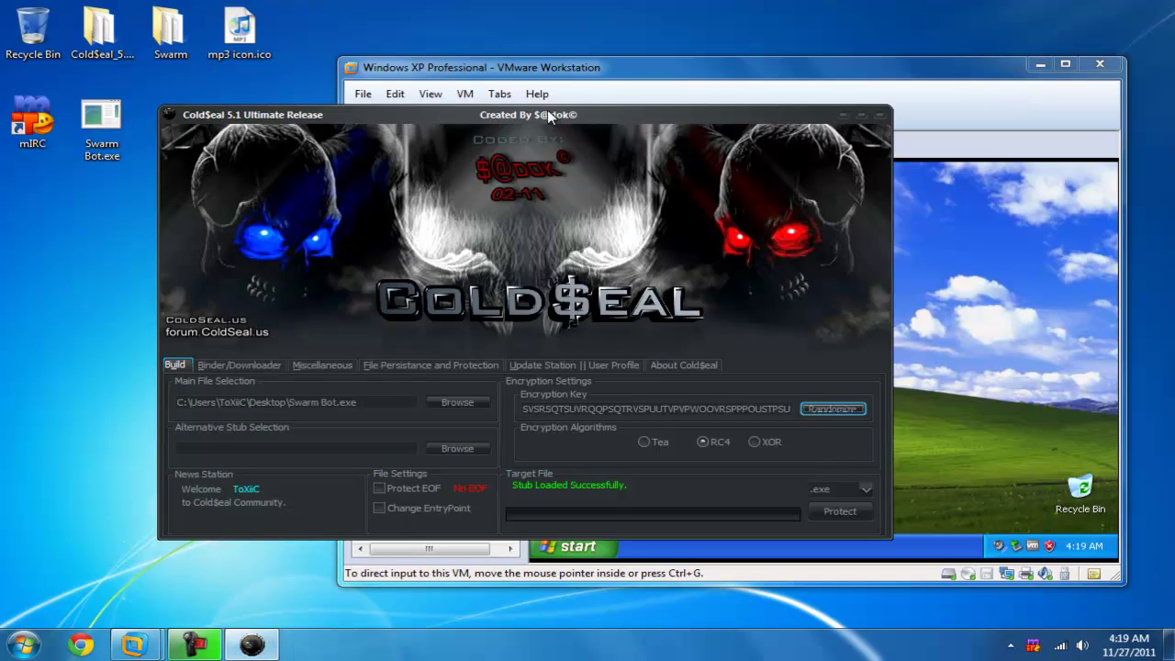
left_click(833, 520)
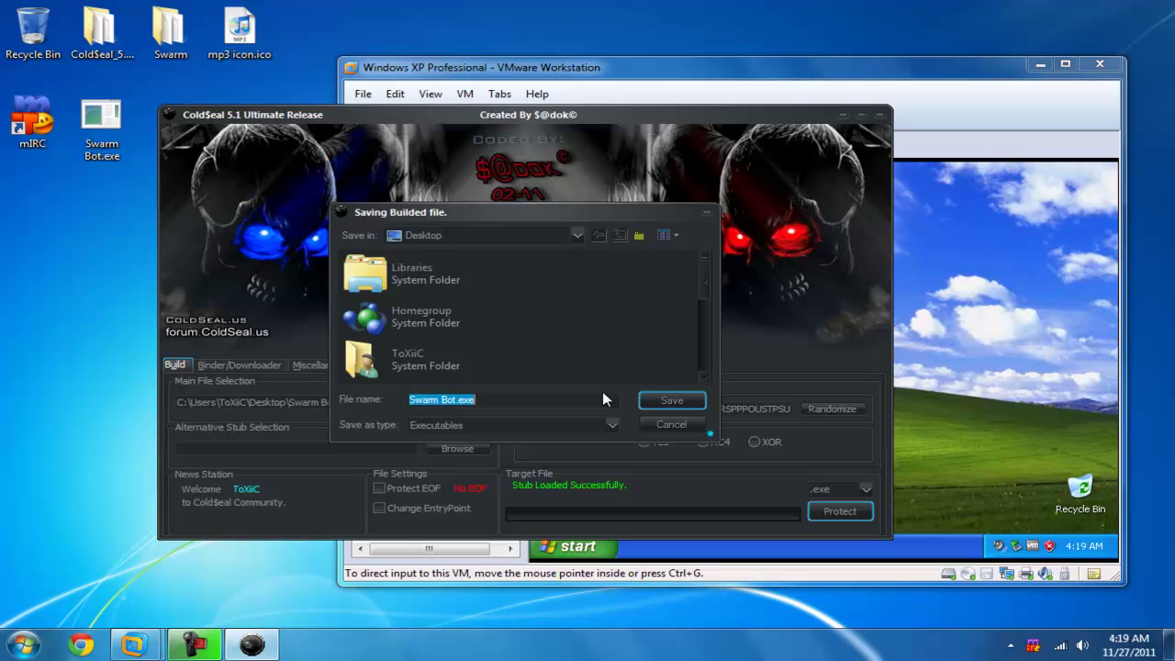
left_click(469, 396)
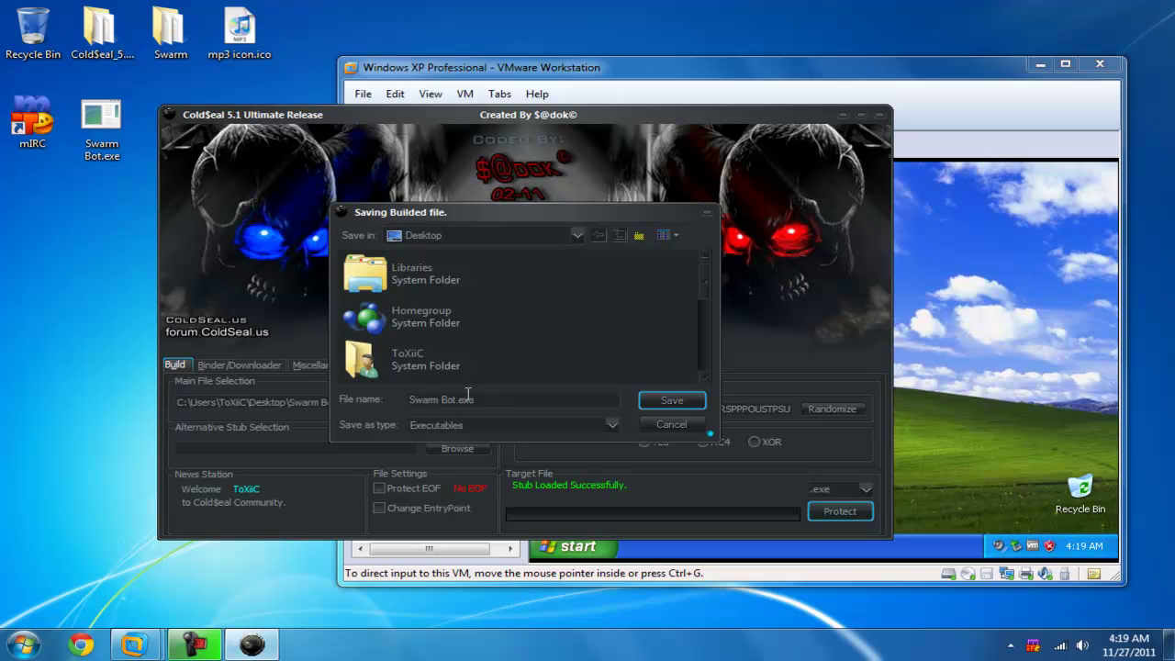
left_click_drag(495, 399, 152, 396)
type("Crypted")
key("Return")
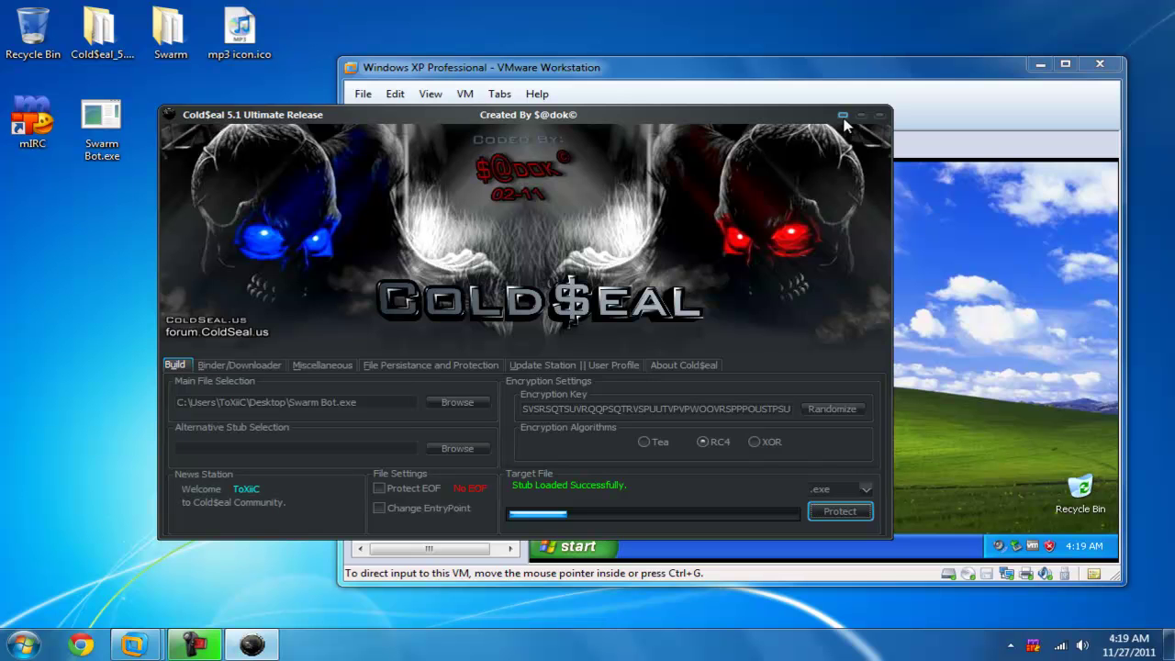
Move the virtual machine window up-right and dismiss the build Success message.
left_click(779, 92)
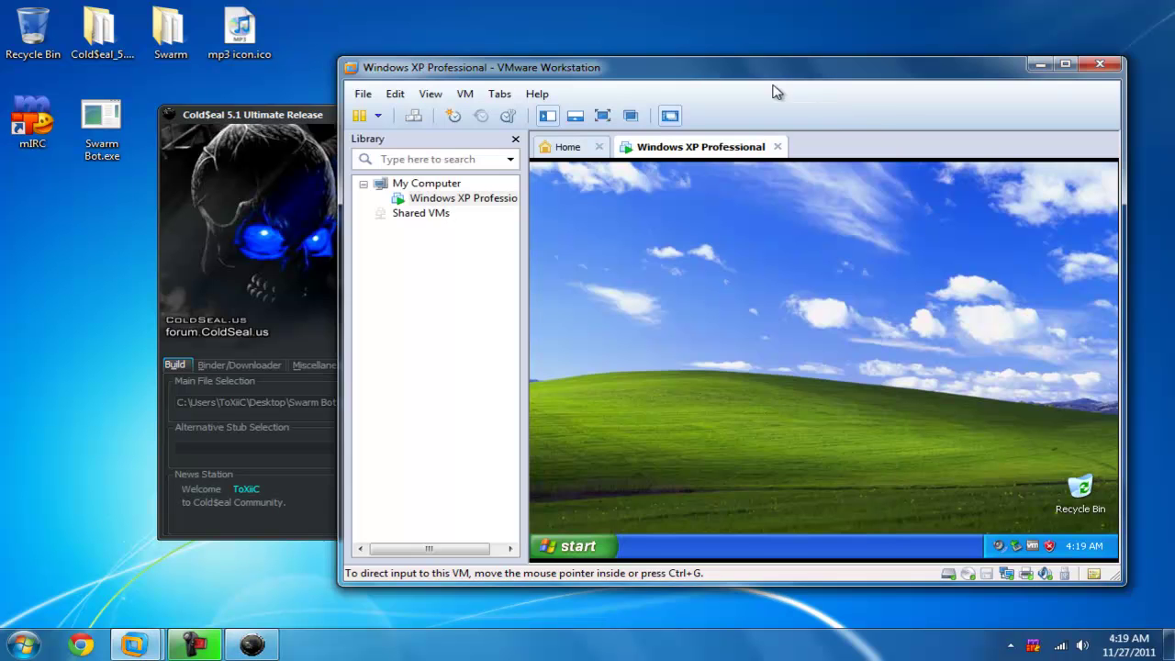
left_click_drag(783, 73, 843, 43)
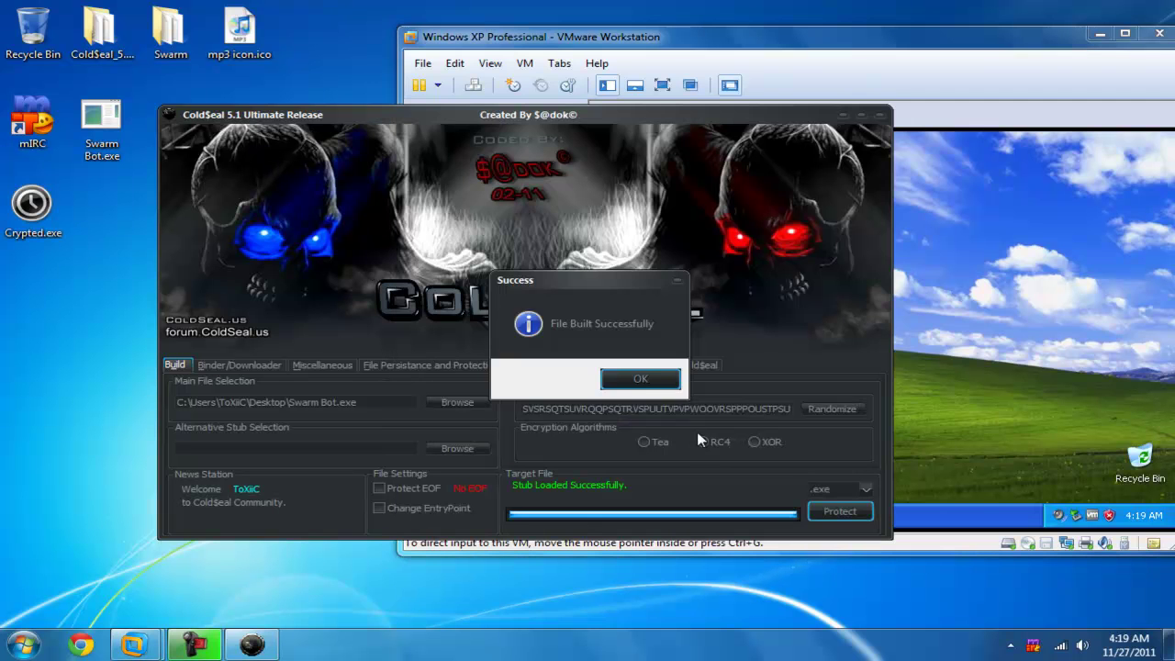
left_click(634, 376)
Copy Crypted.exe from the host desktop and paste it onto the XP guest desktop.
left_click(842, 115)
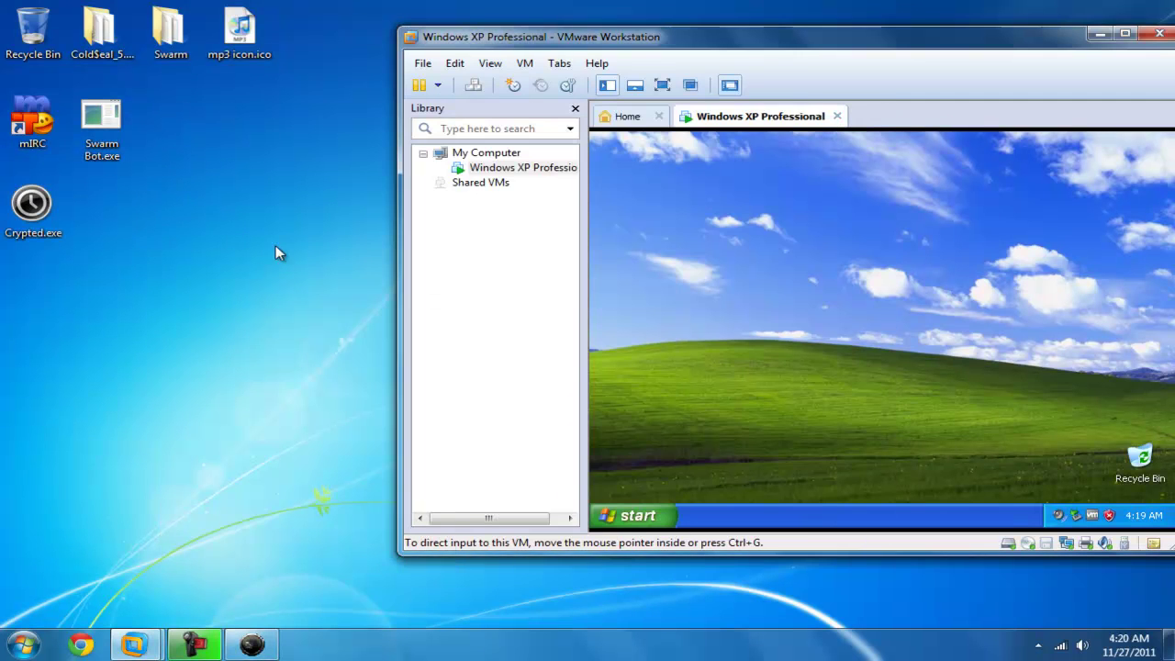
right_click(20, 236)
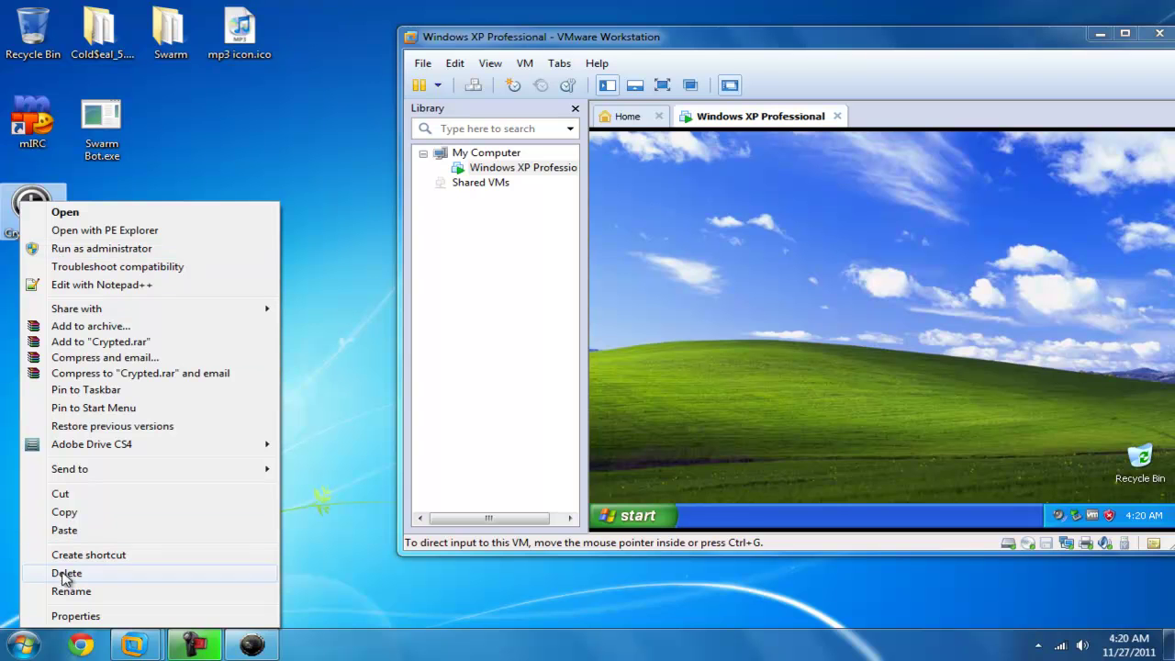
left_click(64, 513)
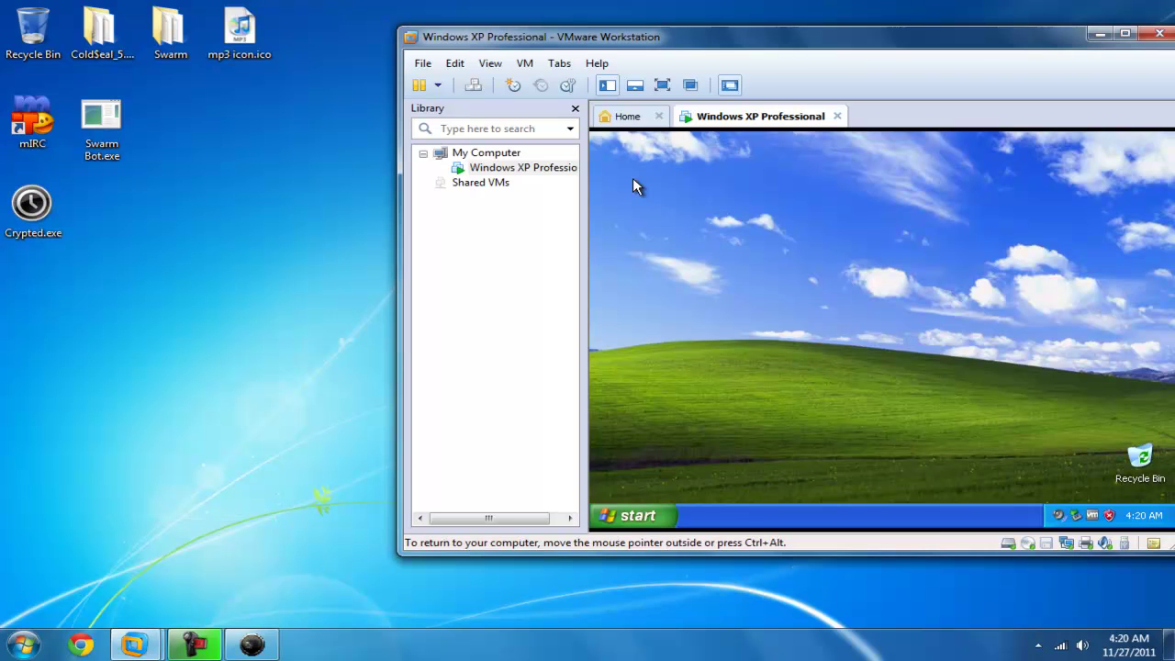
right_click(634, 180)
left_click(663, 223)
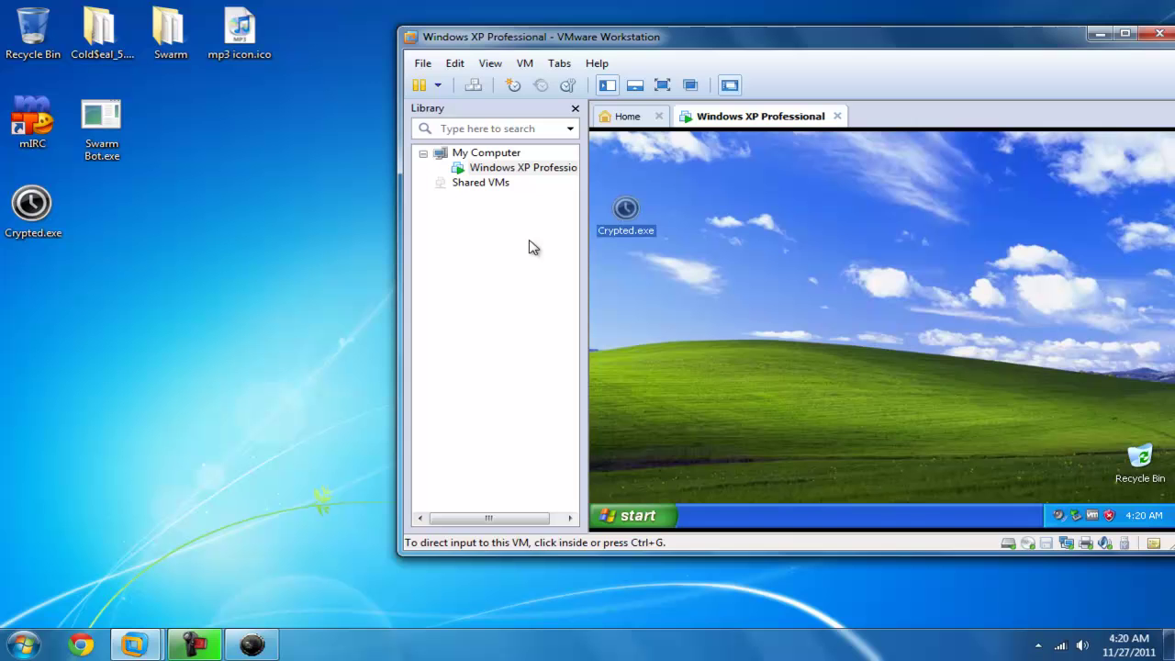
Restore mIRC from the system tray and place it beside the virtual machine window.
left_click(1038, 645)
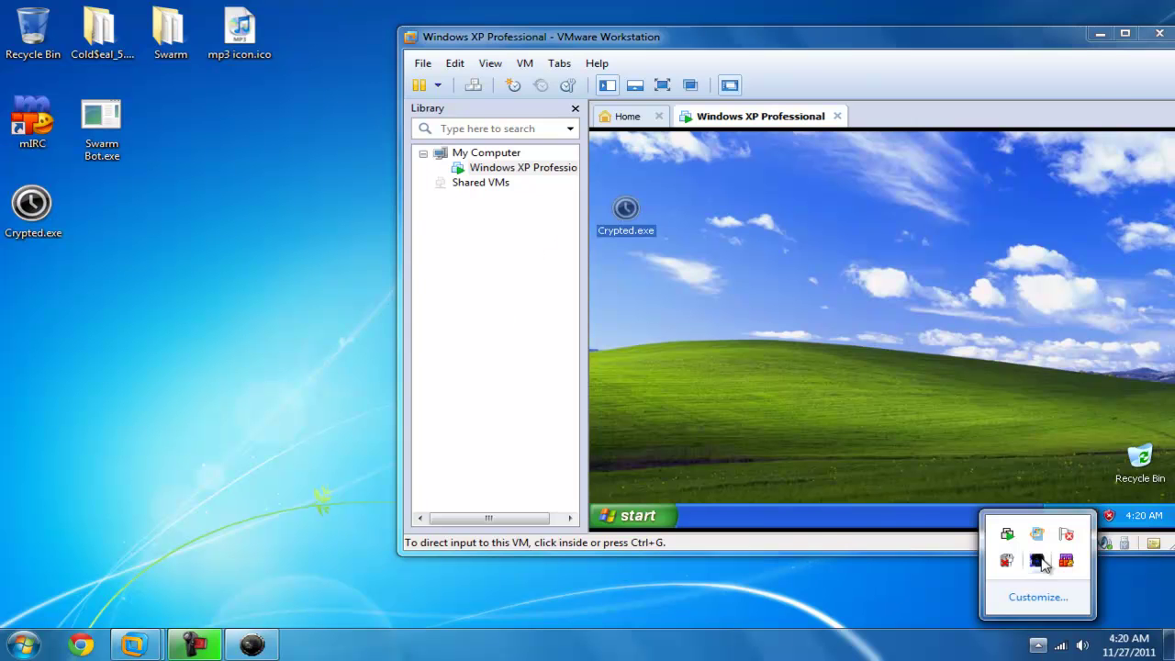
double_click(1066, 562)
mouse_move(595, 88)
left_mouse_down()
mouse_move(243, 55)
mouse_move(290, 68)
left_mouse_up()
left_click_drag(473, 37, 713, 50)
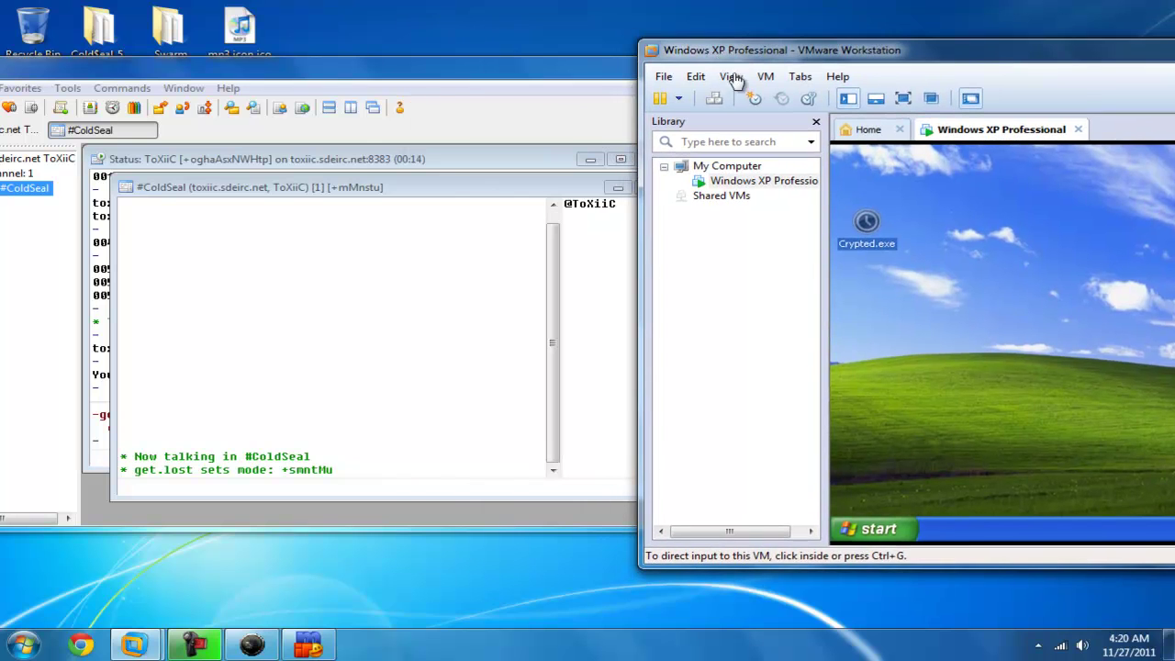
Run Crypted.exe inside the virtual machine and adjust the mIRC window position.
left_click(863, 223)
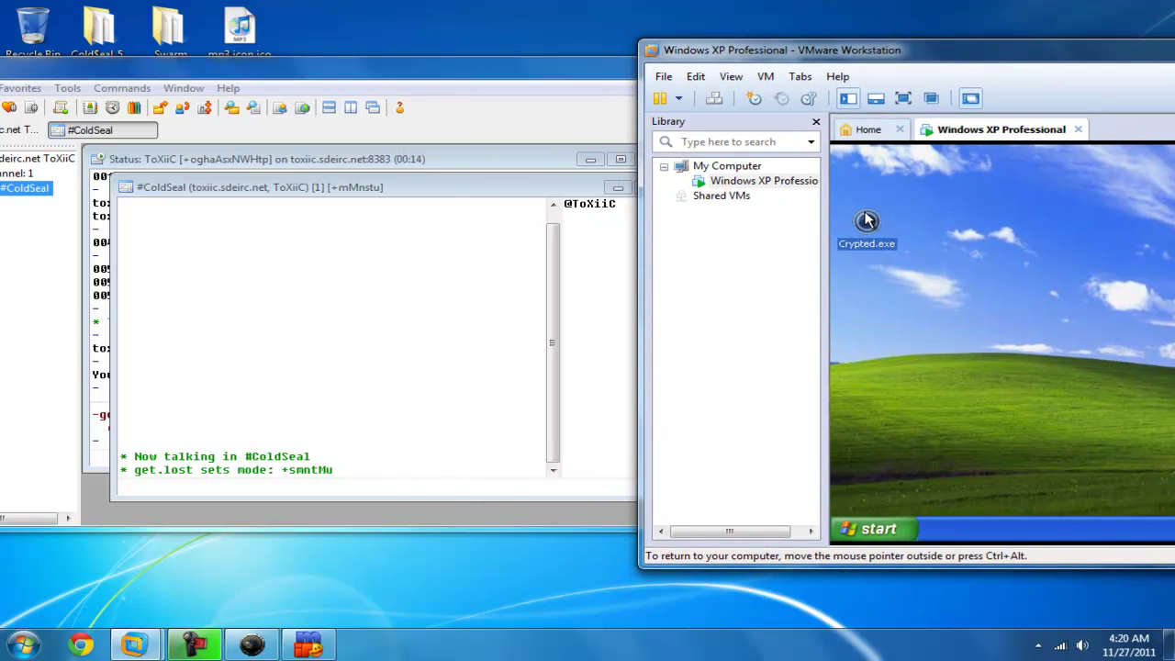
left_click_drag(543, 84, 515, 76)
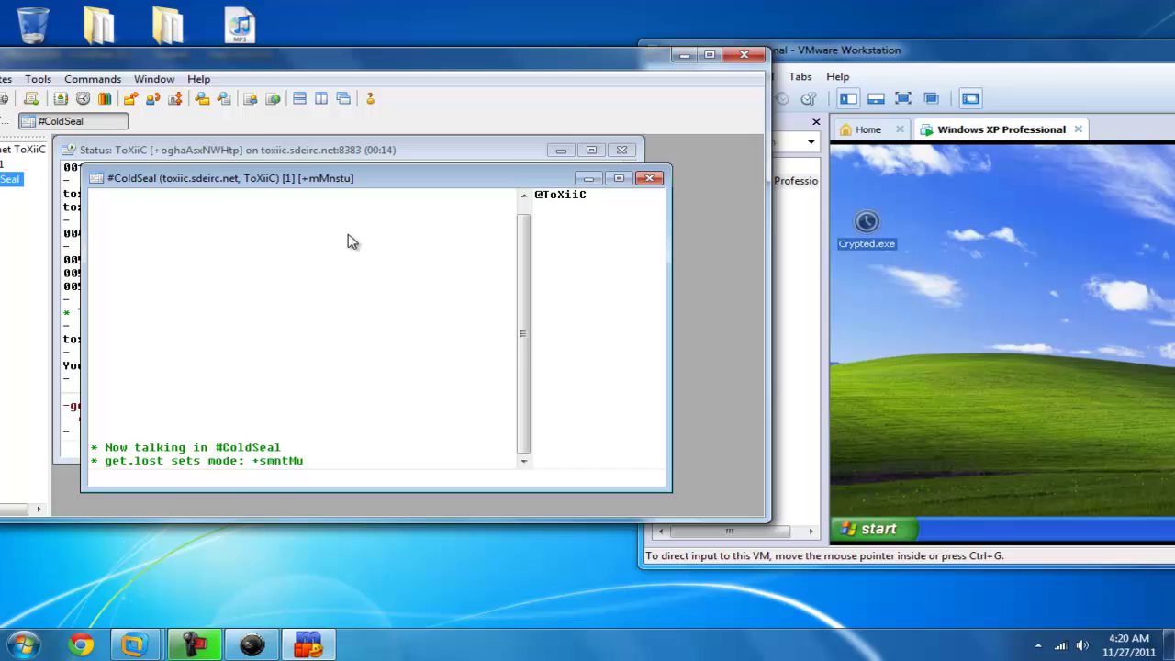
left_click_drag(357, 170, 355, 168)
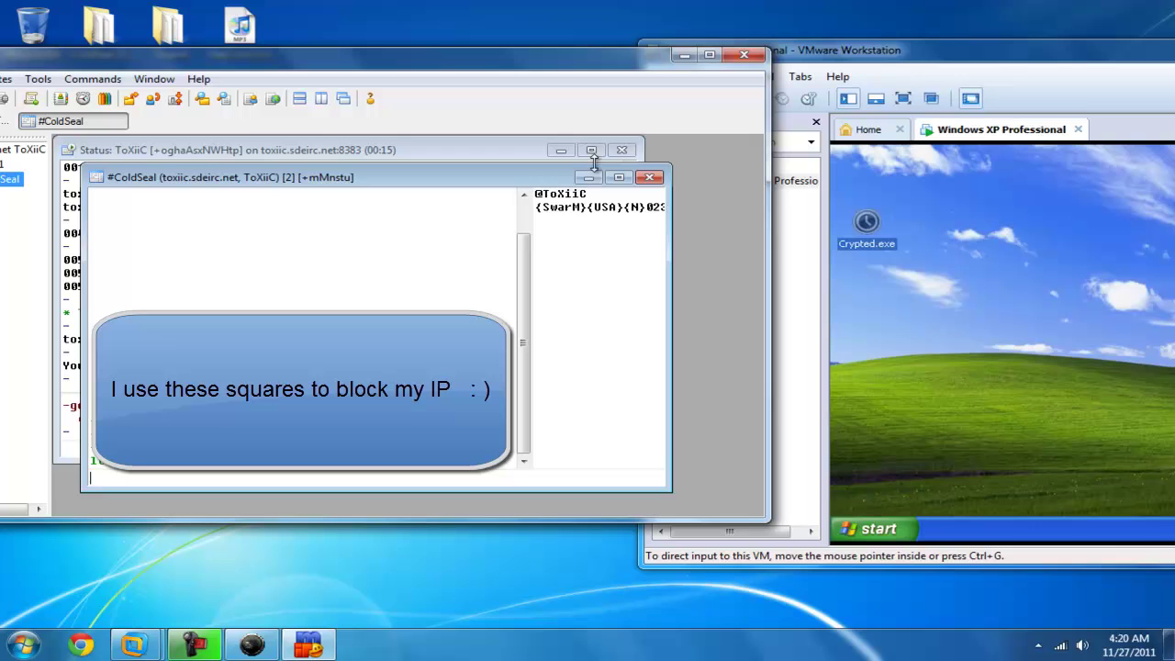
In #ColdSeal, send /sethost and then the !remove command to the bot.
type("/sethost ToX")
key("Return")
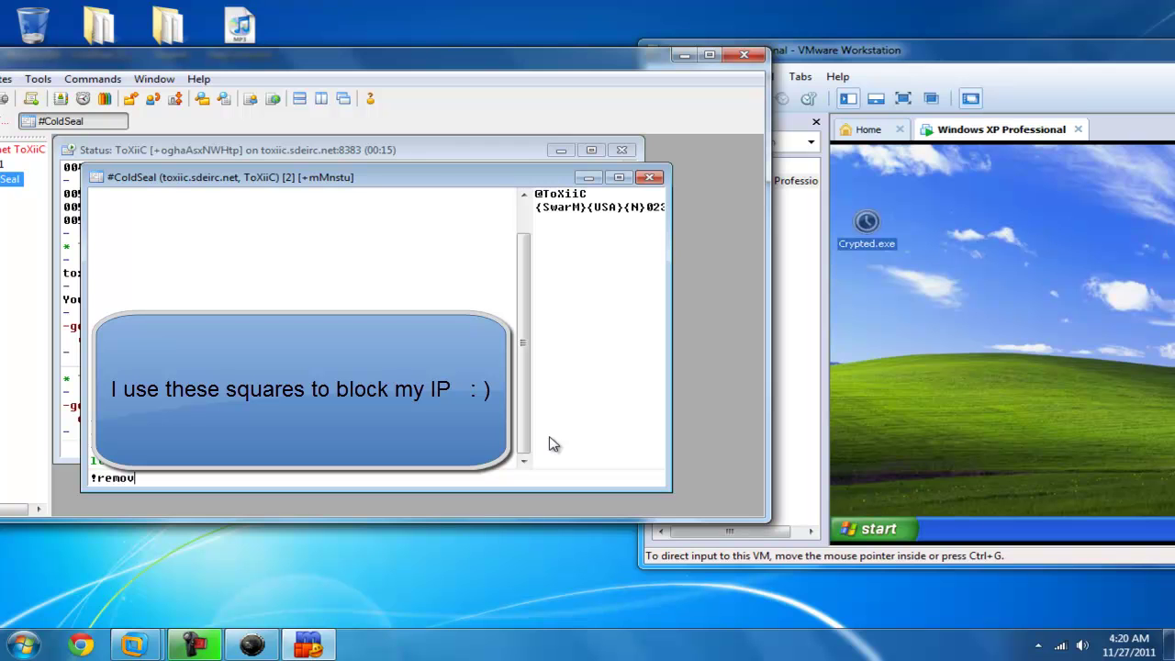
type("e")
key("Return")
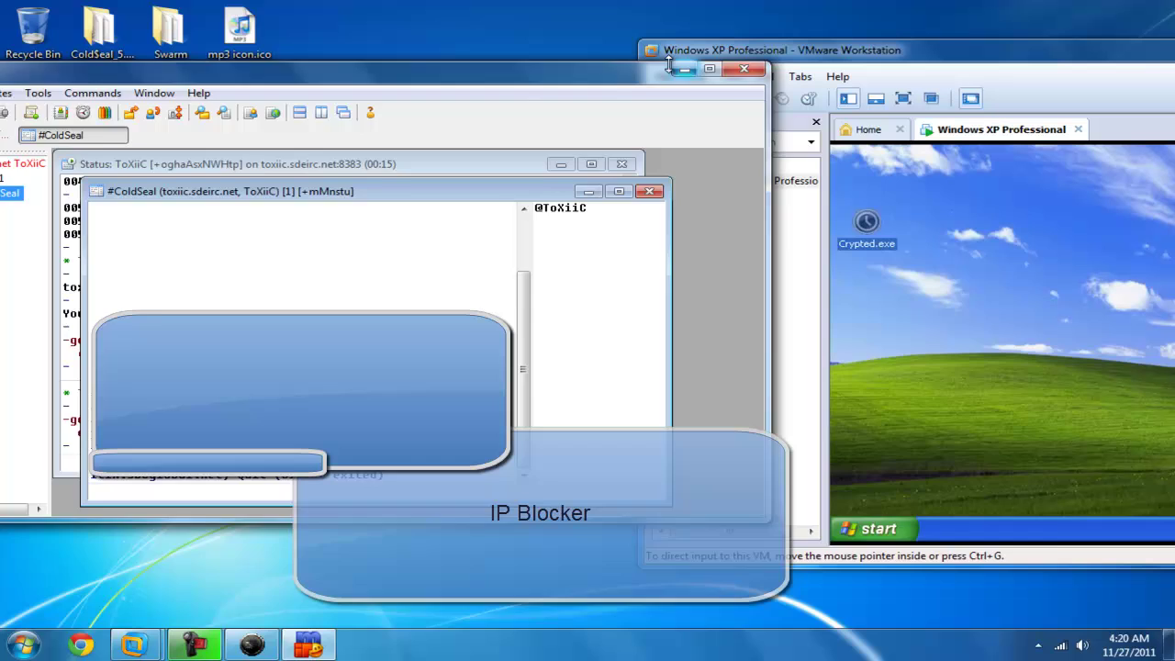
Set mp3 icon.ico as the output file's custom icon on the Miscellaneous tab.
mouse_move(664, 55)
left_mouse_down()
mouse_move(893, 210)
mouse_move(898, 195)
left_mouse_up()
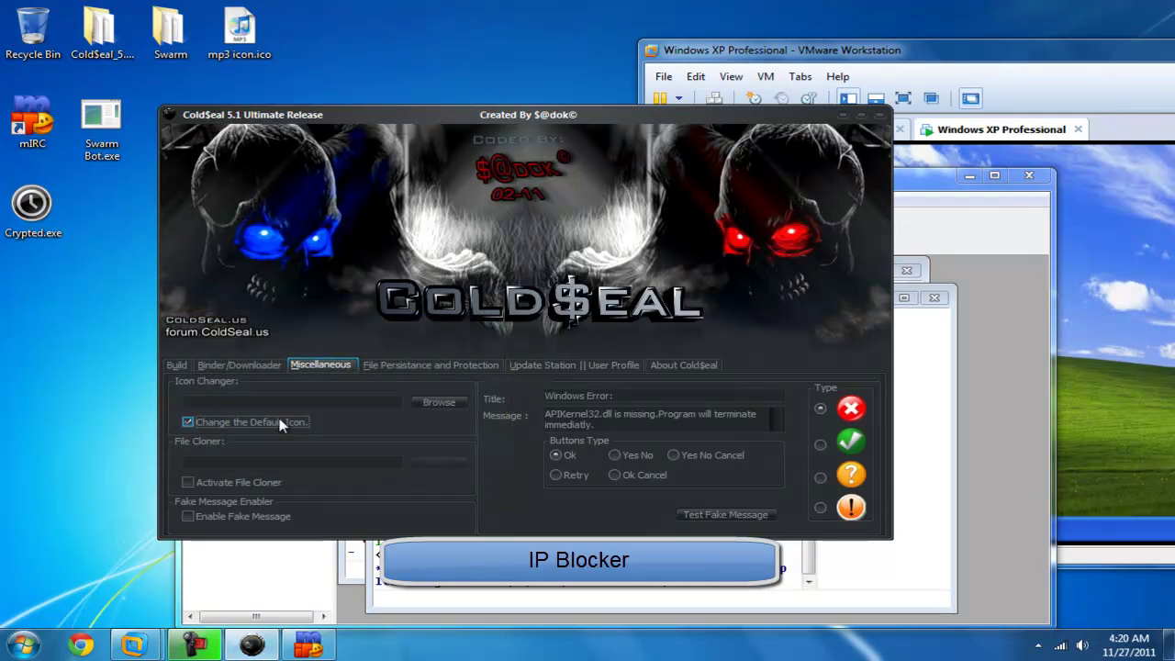
left_click(434, 401)
scroll(676, 259, "down", 5)
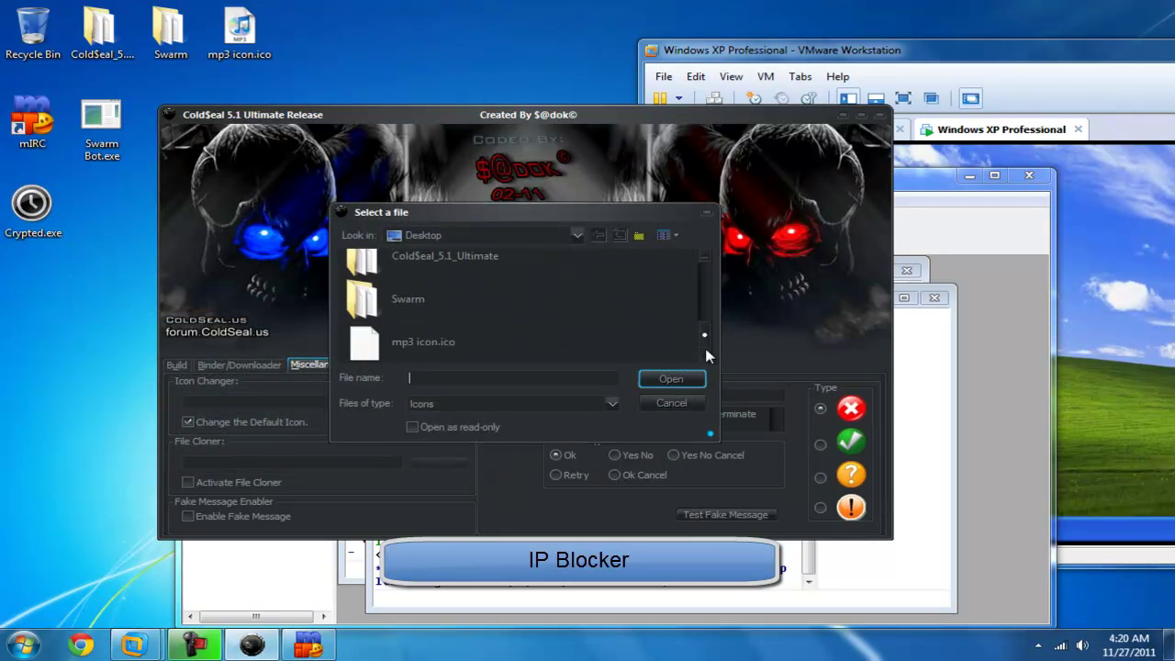
double_click(482, 351)
Activate the Extension Spoofer with mp3 as the preferred extension, then return to Build.
left_click(431, 364)
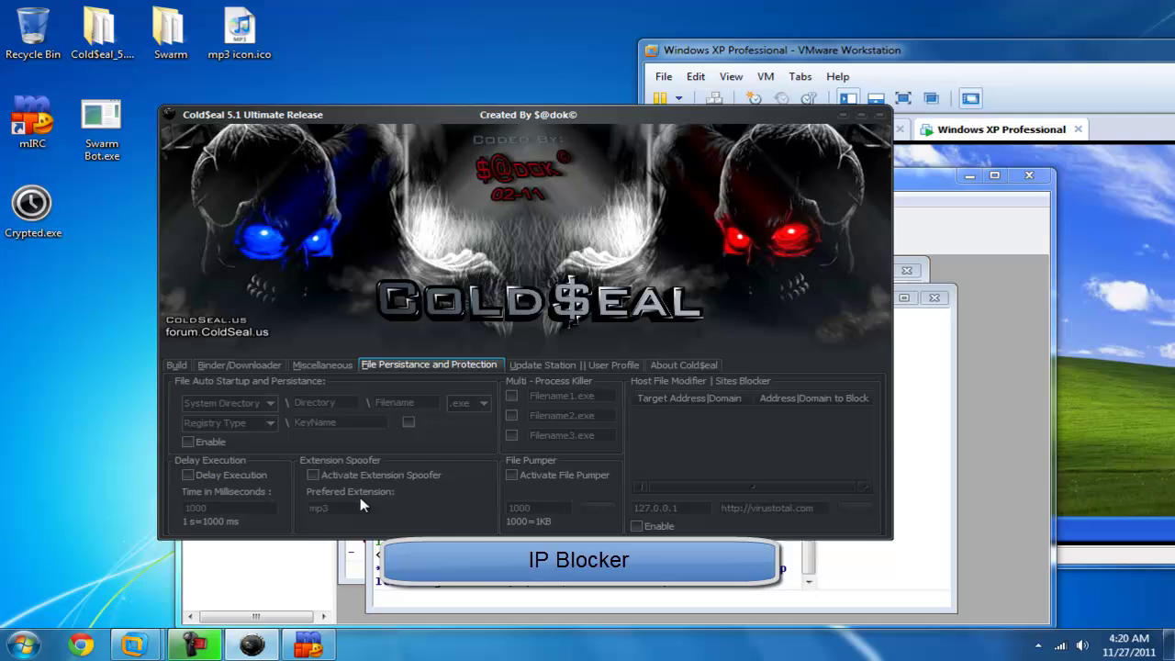
left_click(313, 474)
left_click_drag(356, 511, 300, 515)
left_click(178, 366)
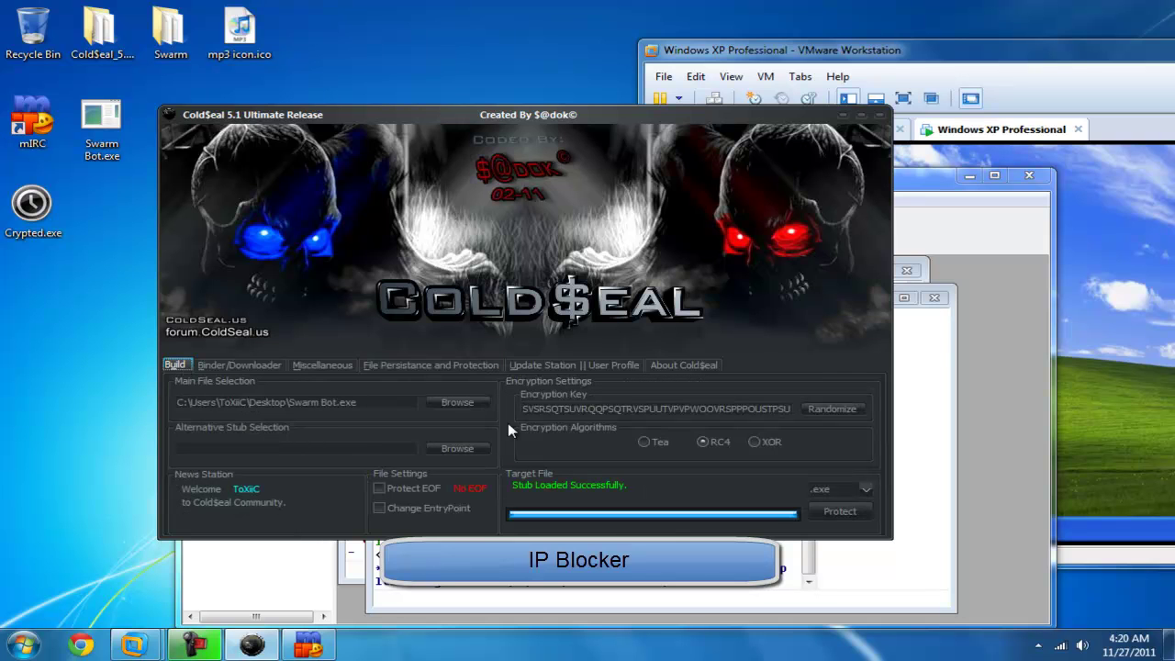
Run Protect and save the build as '50 cent - In da club' instead of Crypted.exe.
left_click(849, 512)
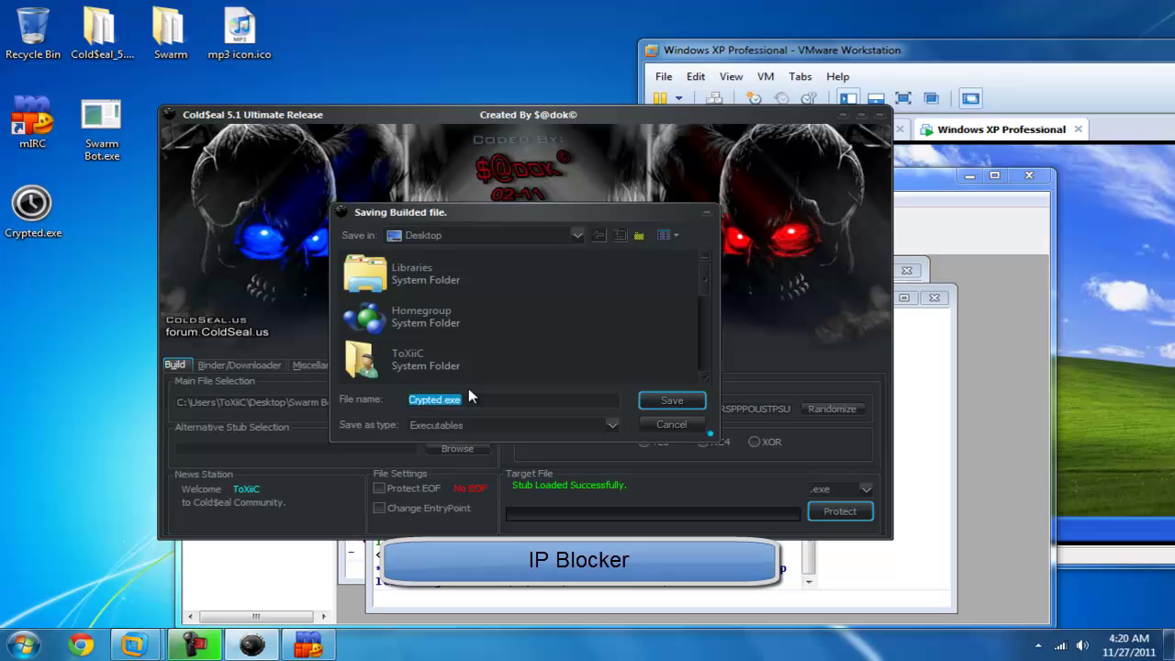
key("BackSpace")
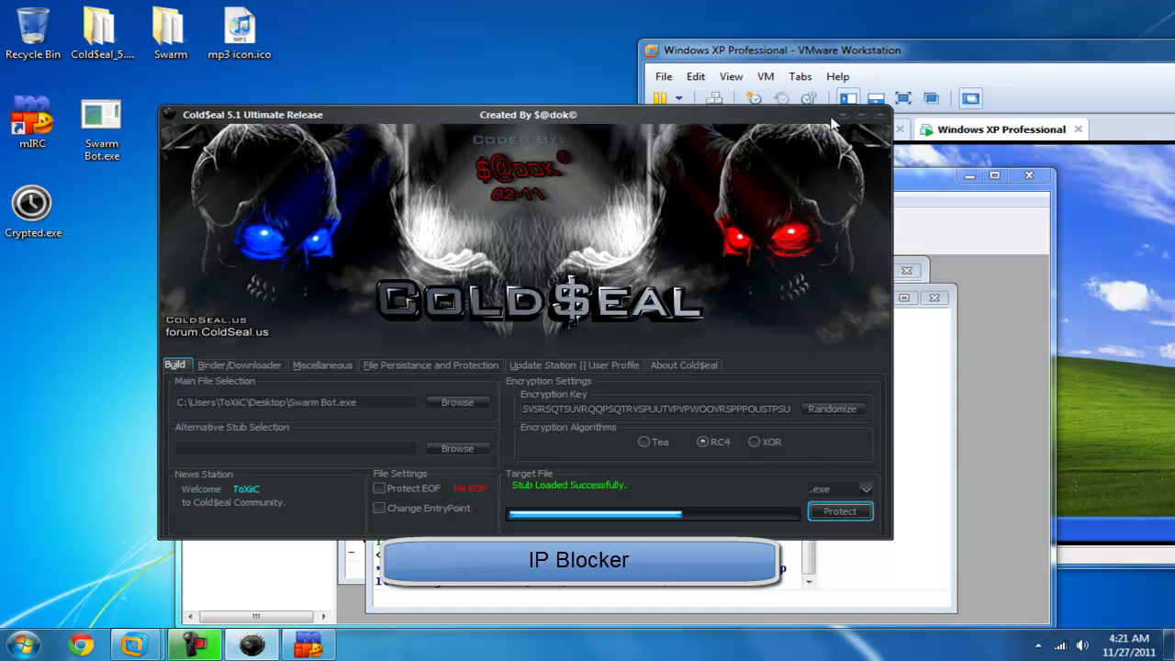
left_click(631, 380)
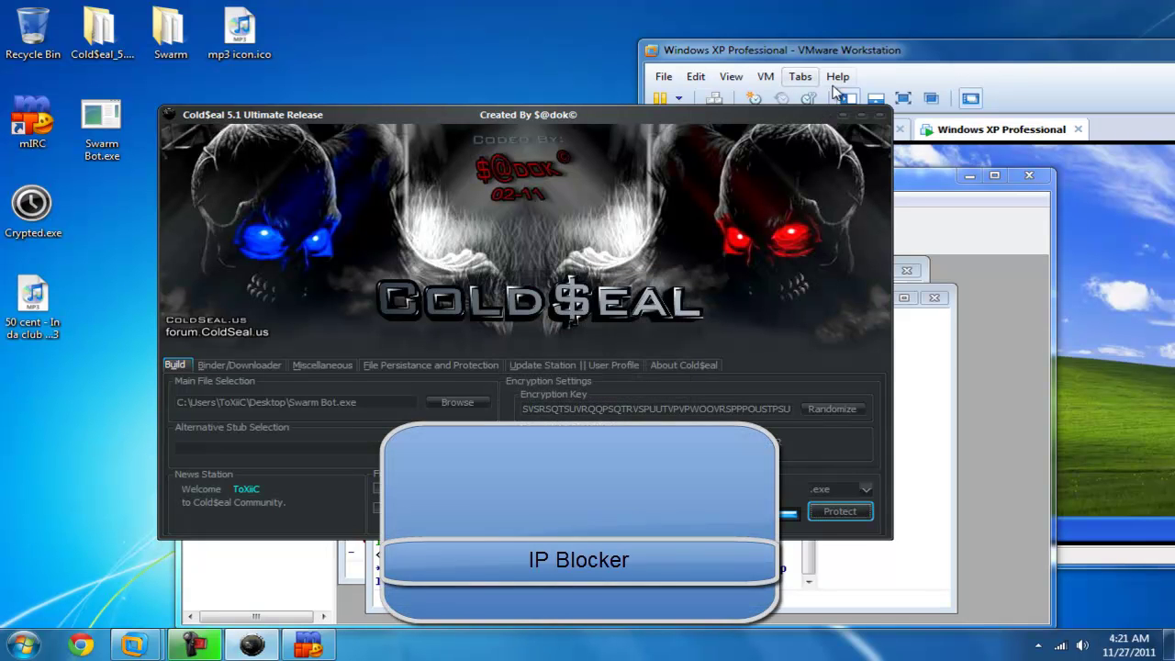
Close ColdSeal and place the new 50 cent file beside Swarm Bot.exe on the desktop.
left_click(879, 115)
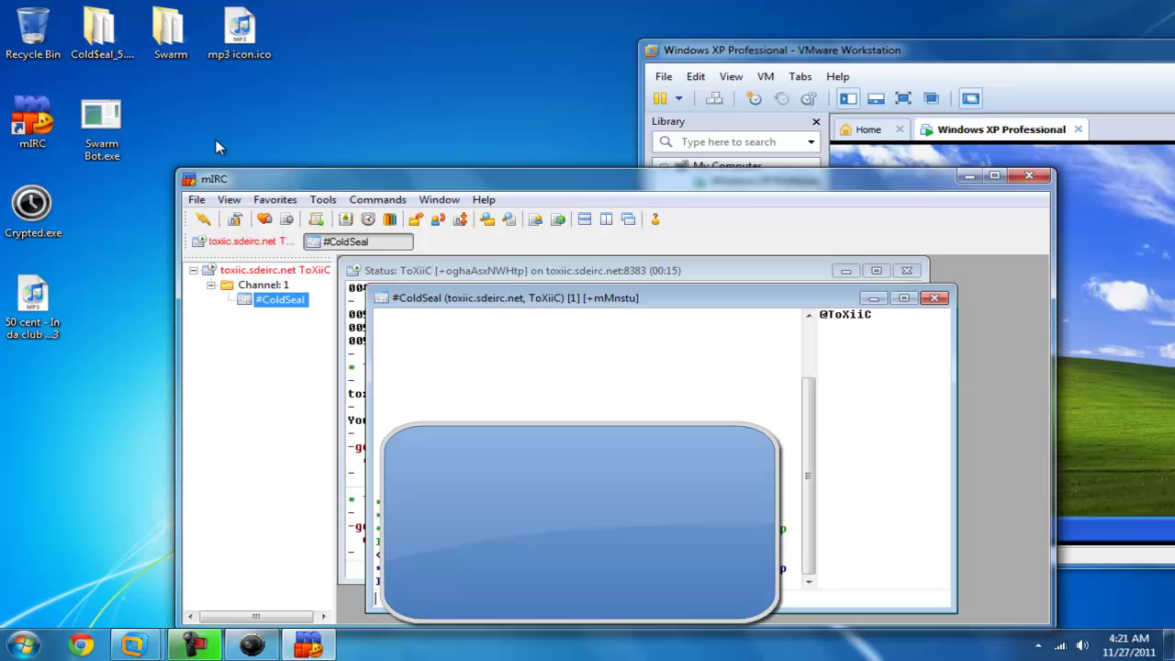
left_click_drag(32, 303, 174, 124)
mouse_move(262, 169)
left_mouse_down()
mouse_move(275, 191)
mouse_move(267, 269)
left_mouse_up()
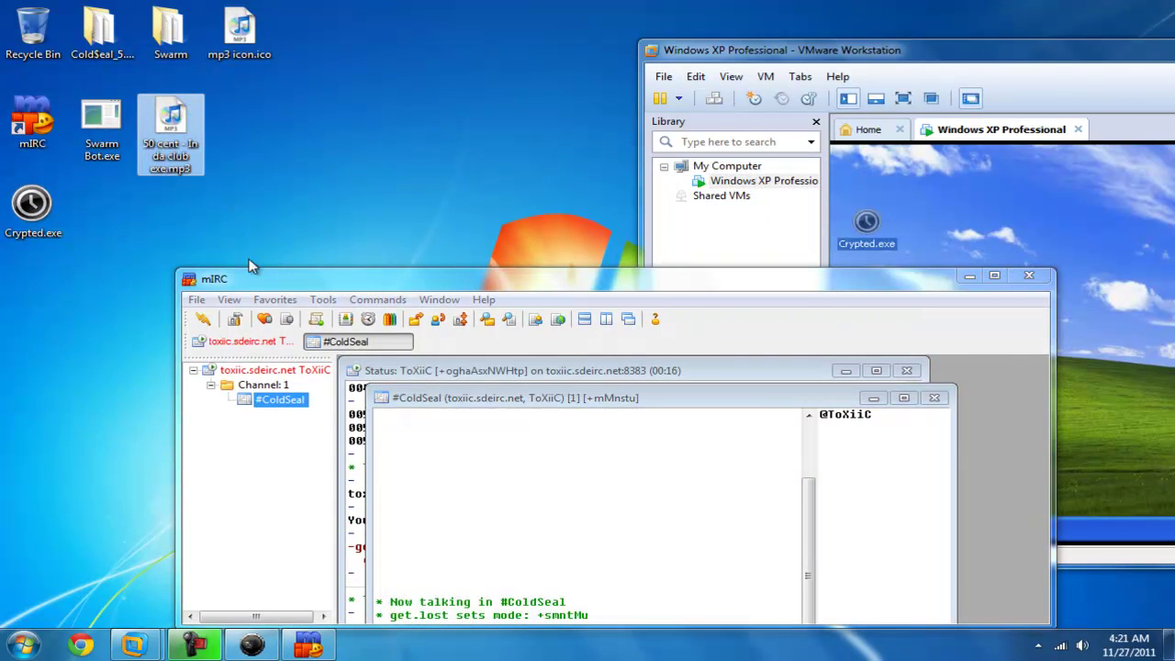
mouse_move(153, 181)
mouse_move(220, 168)
left_mouse_down()
mouse_move(327, 211)
mouse_move(161, 95)
mouse_move(278, 202)
mouse_move(156, 94)
mouse_move(134, 92)
mouse_move(266, 160)
mouse_move(74, 93)
mouse_move(128, 78)
mouse_move(291, 207)
mouse_move(125, 69)
mouse_move(210, 150)
mouse_move(244, 206)
mouse_move(127, 77)
mouse_move(267, 185)
left_mouse_up()
left_click(229, 184)
left_click(181, 169)
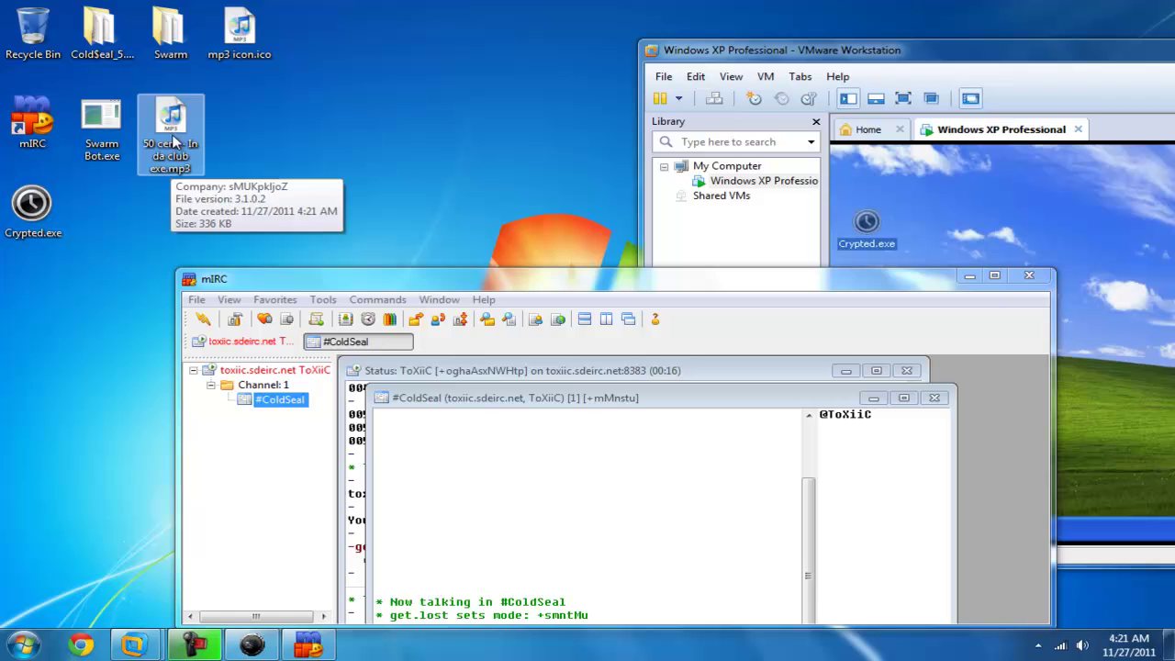
Reposition and enlarge the mIRC window, then bring VMware forward and move it left over mIRC.
mouse_move(263, 281)
left_mouse_down()
mouse_move(293, 117)
mouse_move(266, 83)
left_mouse_up()
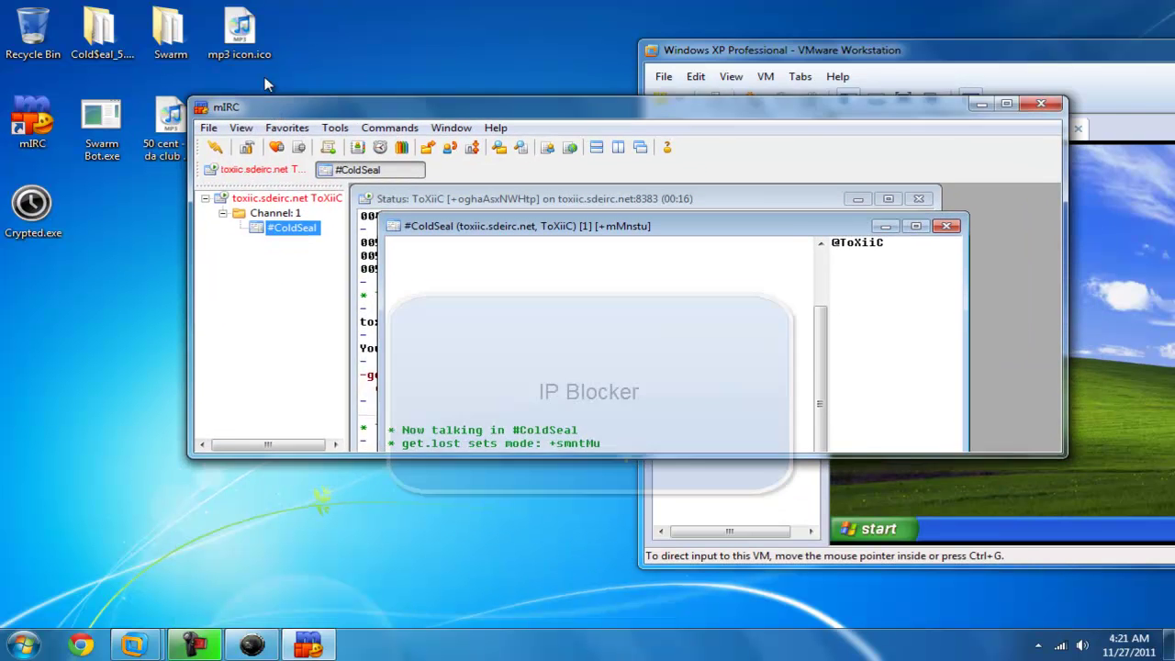
left_click_drag(424, 432, 430, 517)
left_click_drag(307, 85, 371, 182)
mouse_move(203, 142)
left_mouse_down()
mouse_move(253, 116)
mouse_move(184, 117)
left_mouse_up()
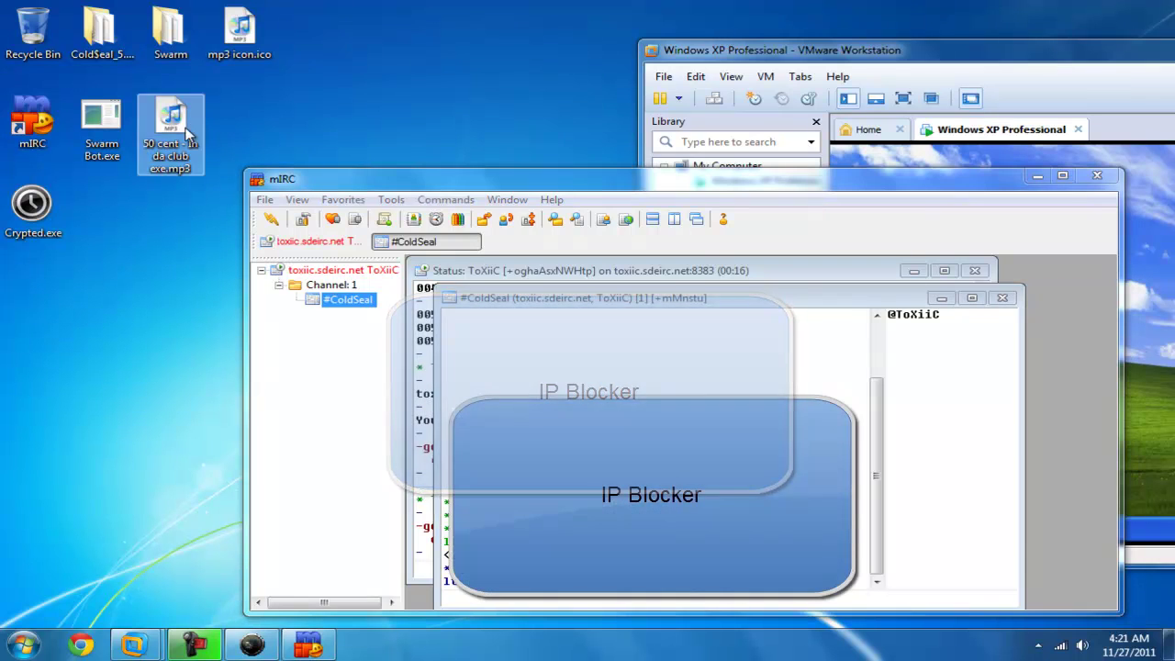
left_click_drag(714, 55, 407, 48)
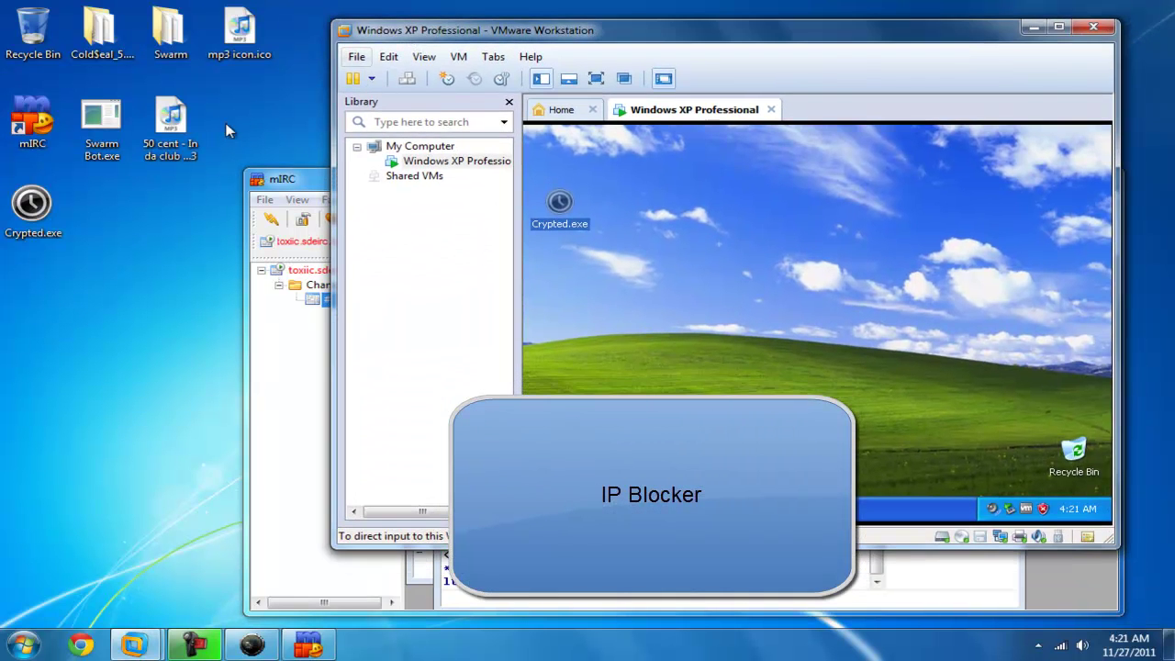
Copy the 50 cent file and delete the old Crypted.exe from the XP desktop.
right_click(167, 131)
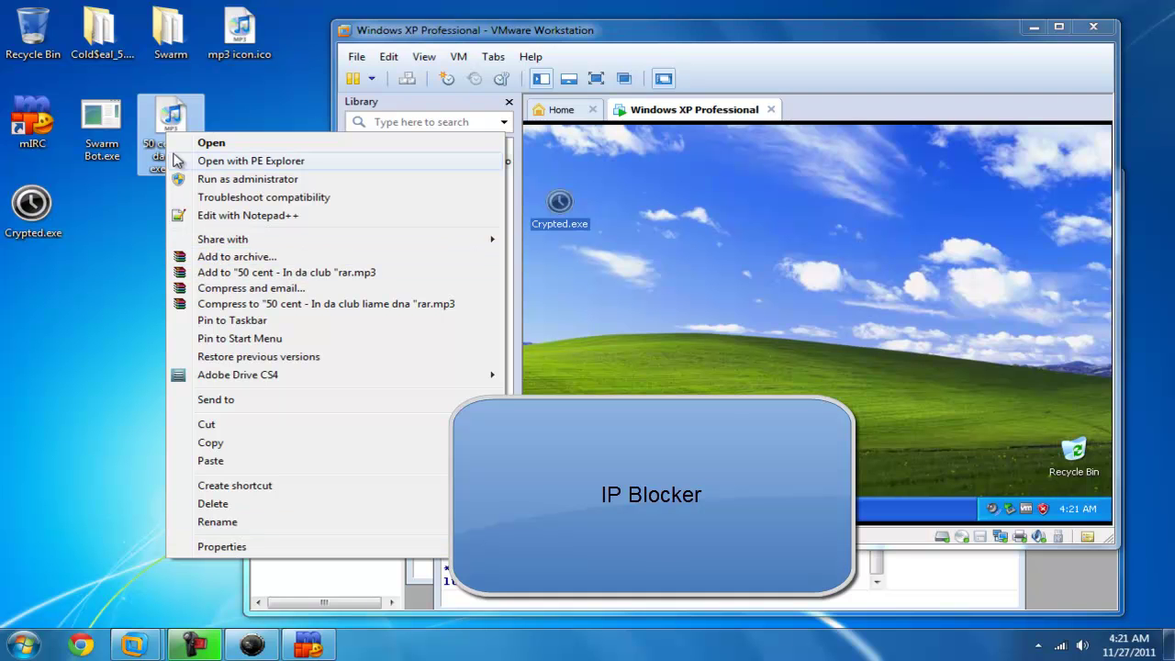
left_click(220, 447)
left_click(555, 341)
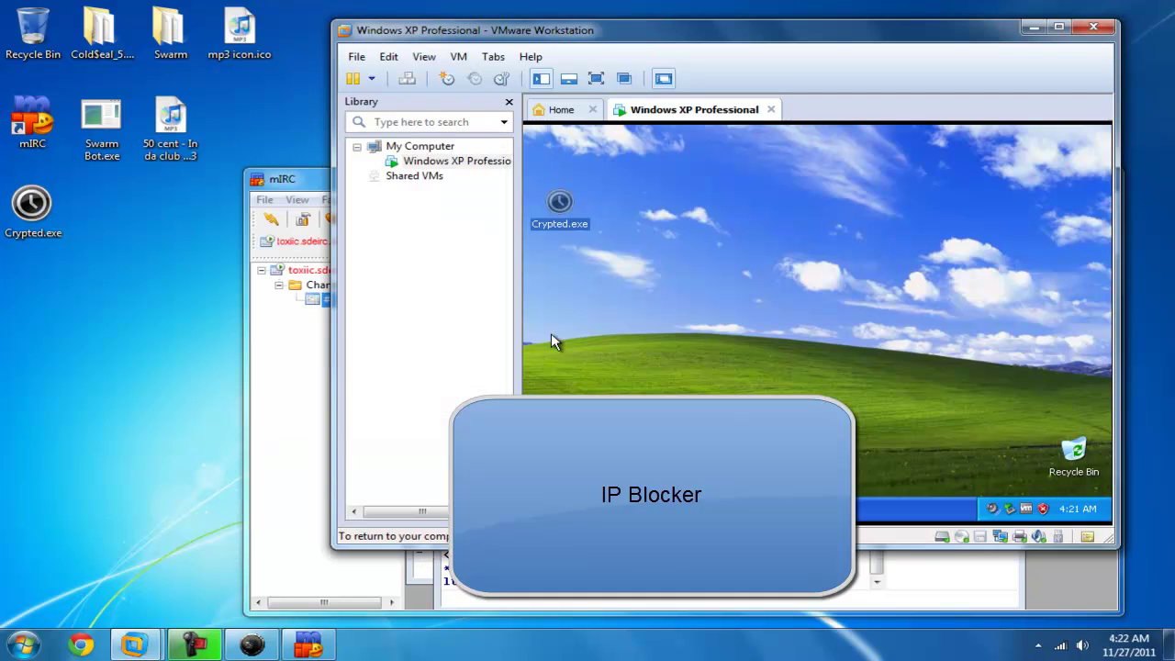
mouse_move(561, 204)
left_mouse_down()
mouse_move(623, 222)
mouse_move(1070, 464)
mouse_move(1041, 450)
left_mouse_up()
Paste the 50 cent file onto the XP desktop at the top-left, then shift VMware right.
right_click(839, 353)
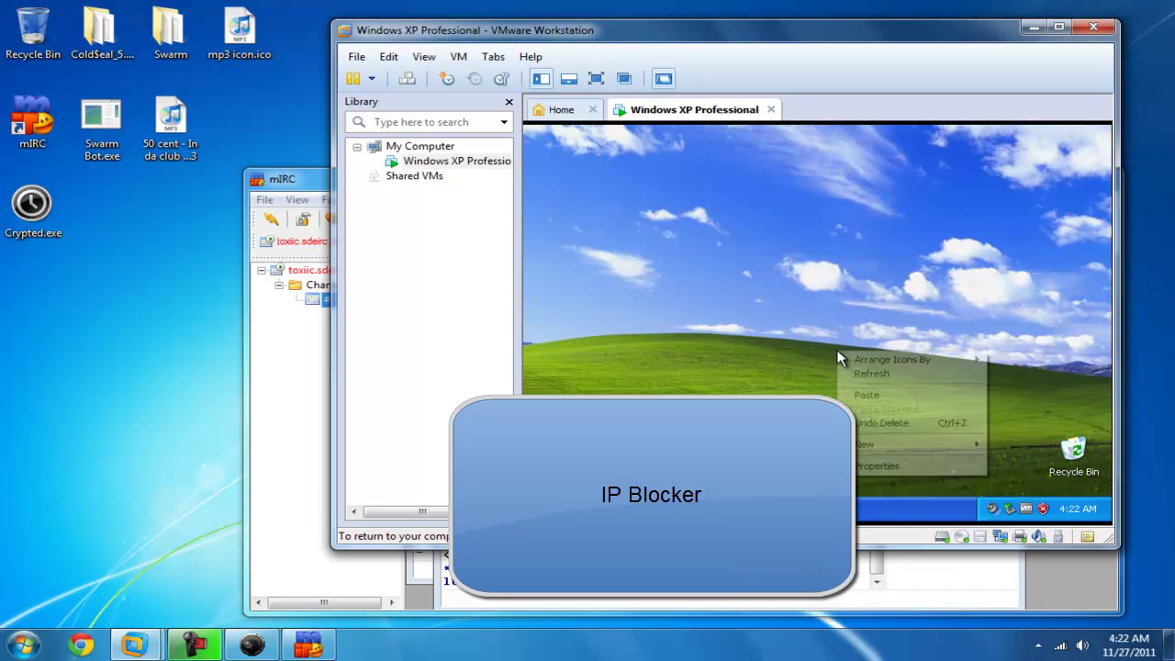
left_click(868, 396)
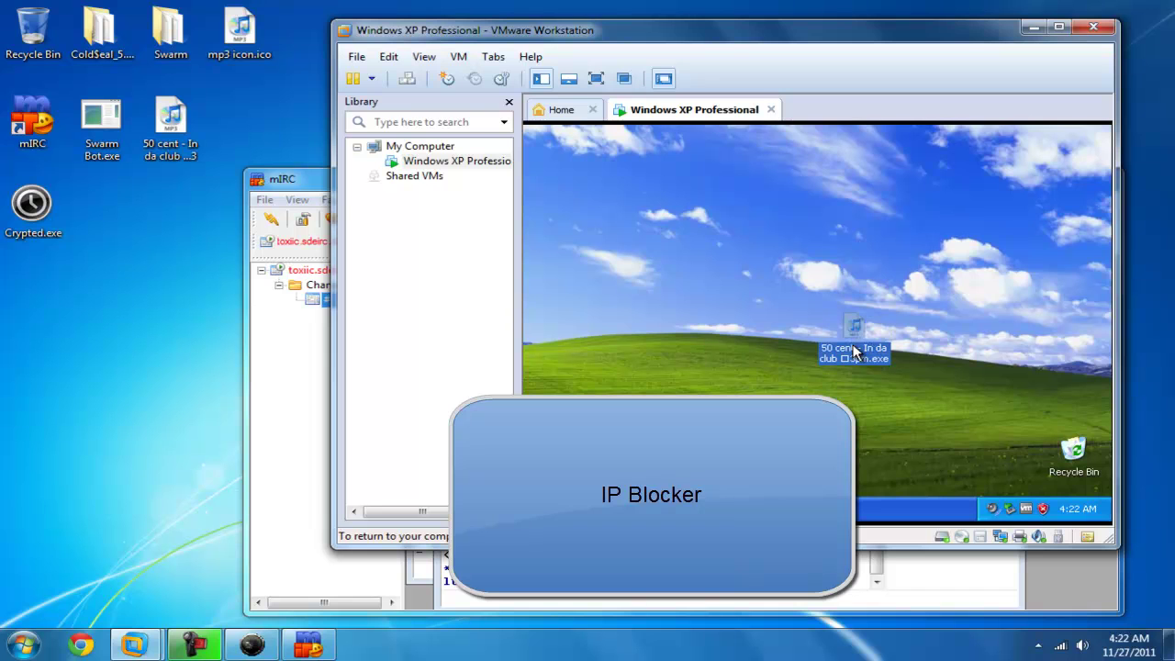
left_click_drag(839, 347, 610, 223)
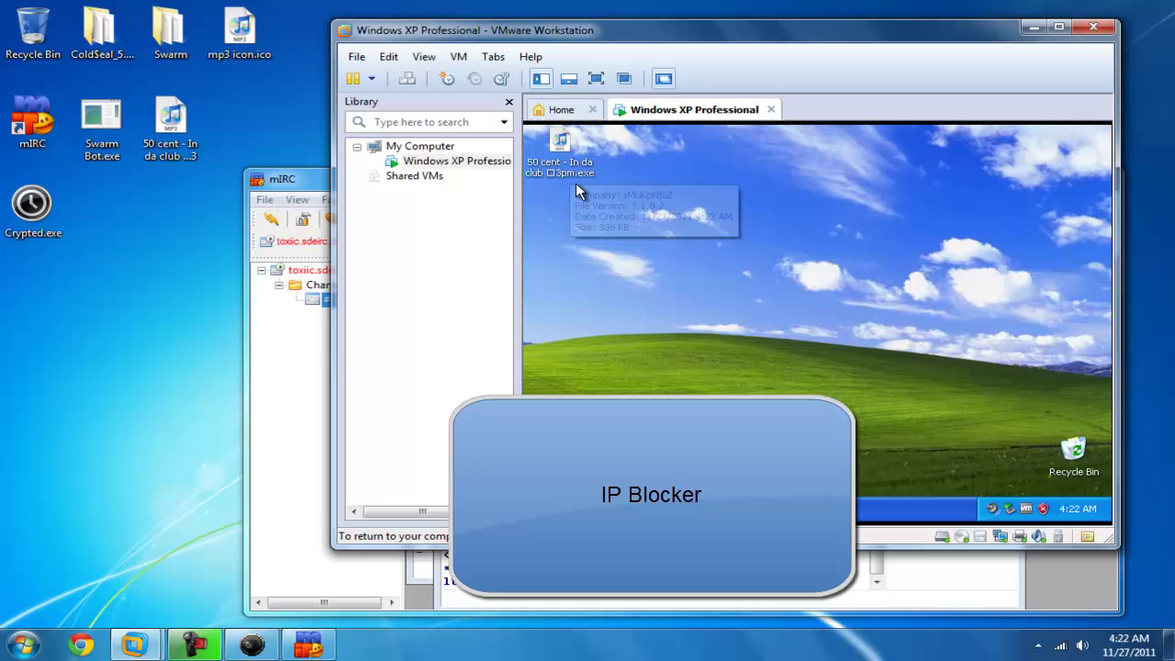
left_click_drag(491, 35, 722, 32)
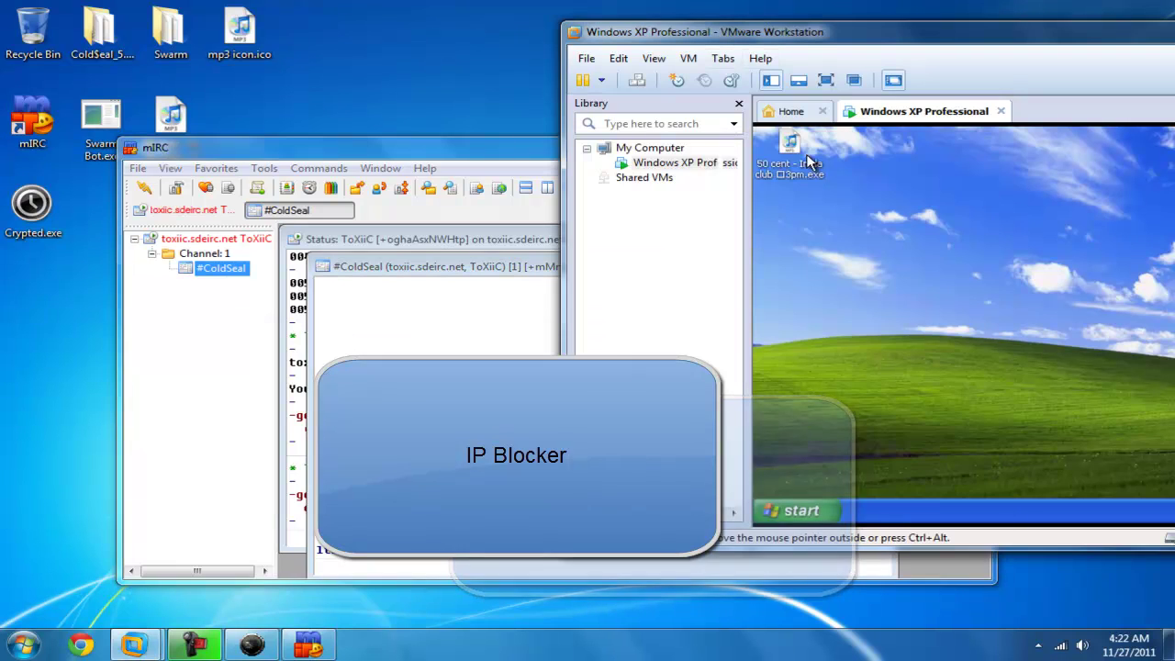
Bring mIRC in front of VMware and send !remove in #ColdSeal so the bot leaves.
left_click_drag(471, 150, 386, 55)
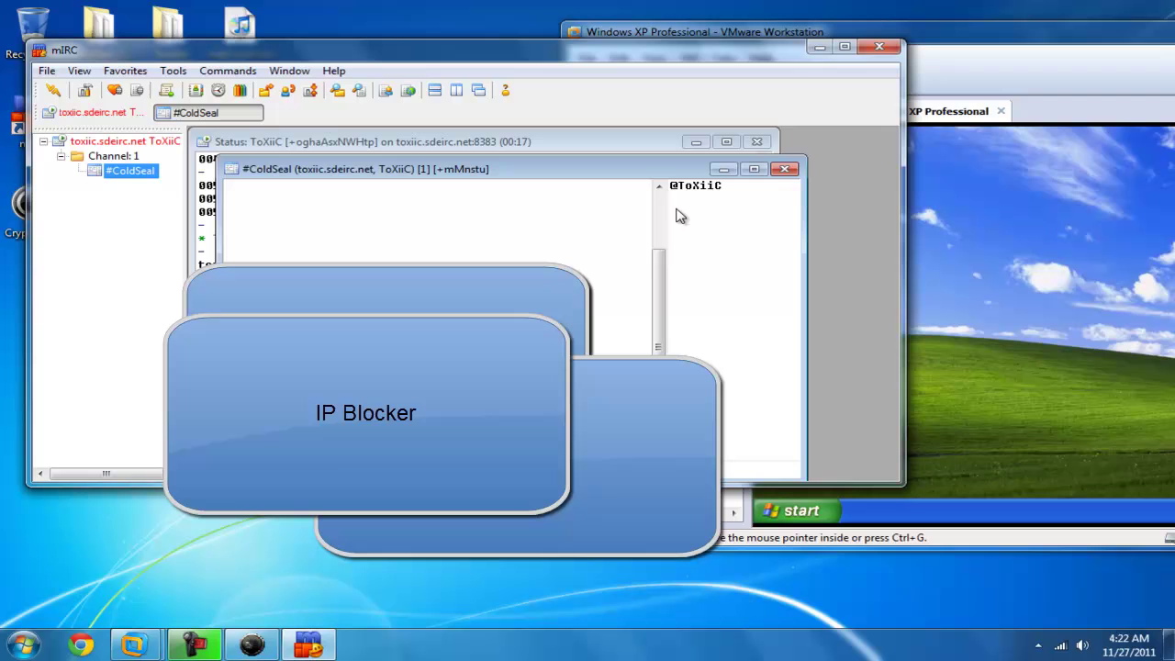
left_click_drag(584, 51, 538, 52)
type("!remove")
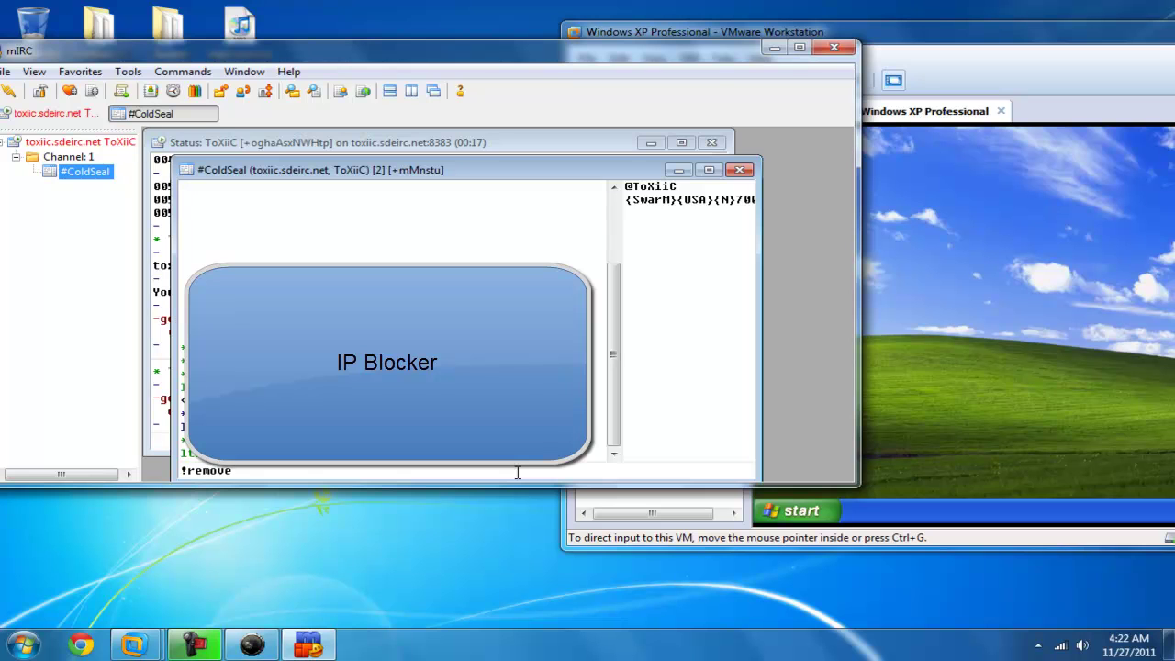
key("Return")
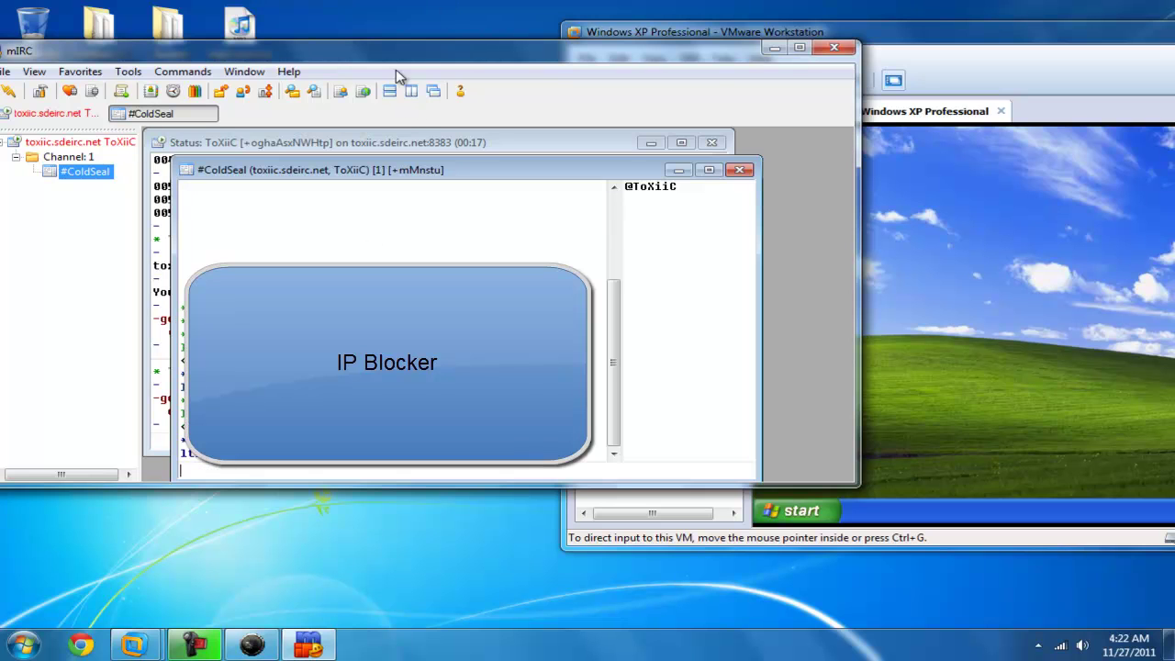
Minimize mIRC, move VMware aside to check the desktop icons, then minimize VMware Workstation.
left_click(771, 47)
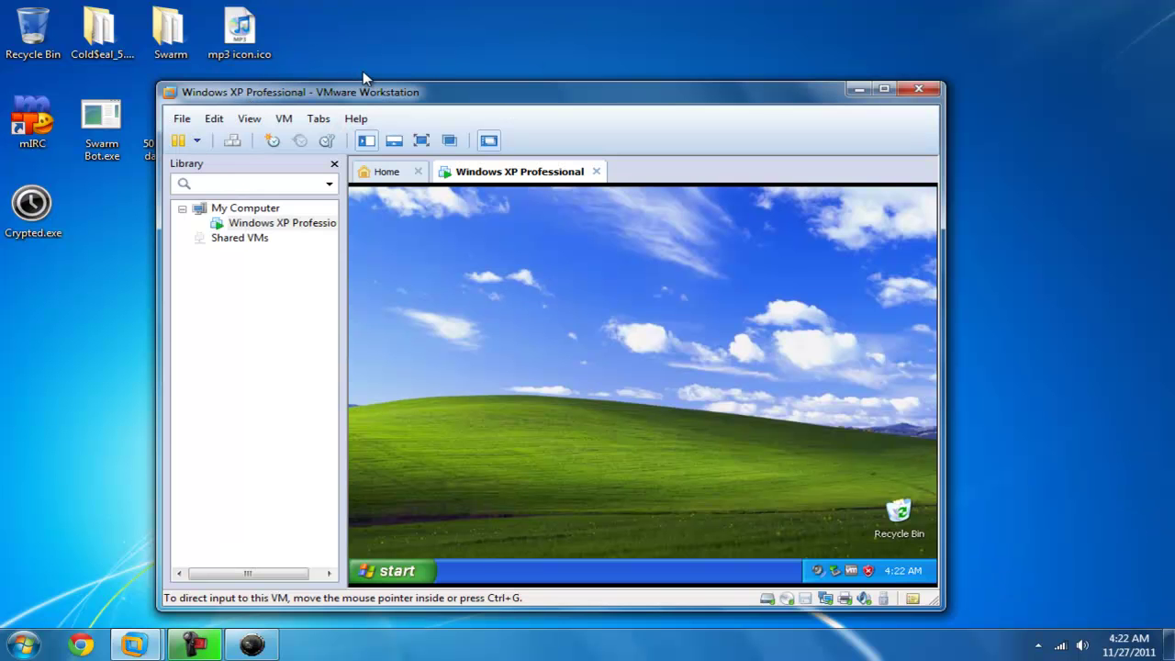
mouse_move(372, 95)
left_mouse_down()
mouse_move(503, 98)
mouse_move(514, 67)
left_mouse_up()
mouse_move(243, 167)
left_mouse_down()
mouse_move(174, 115)
mouse_move(190, 131)
left_mouse_up()
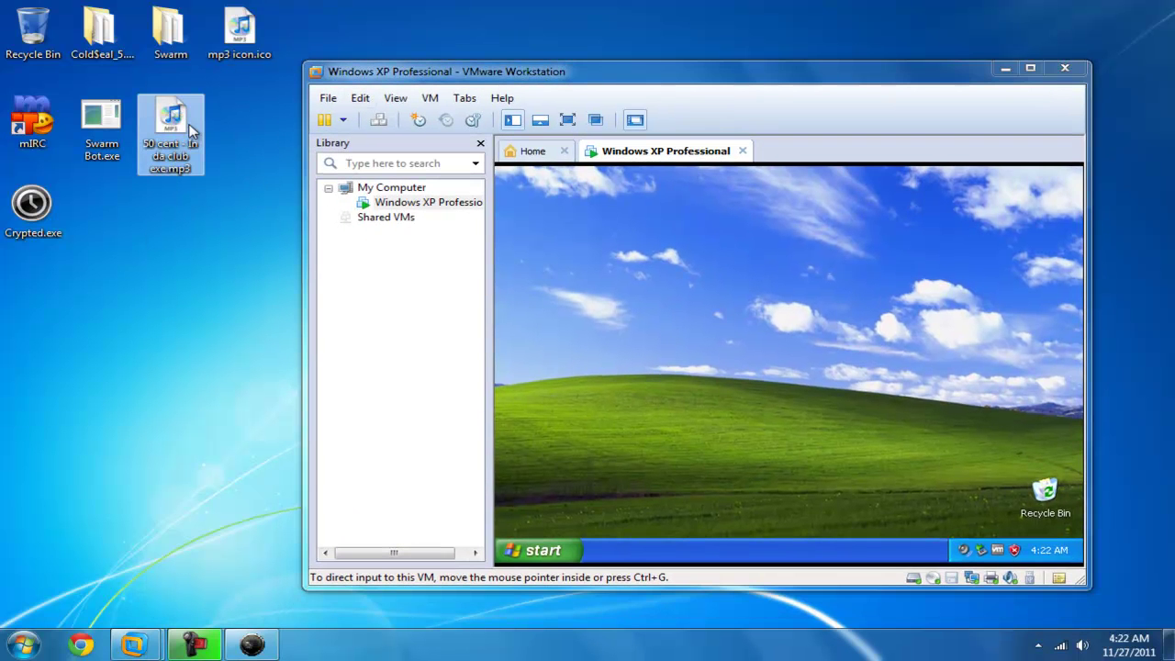
mouse_move(190, 131)
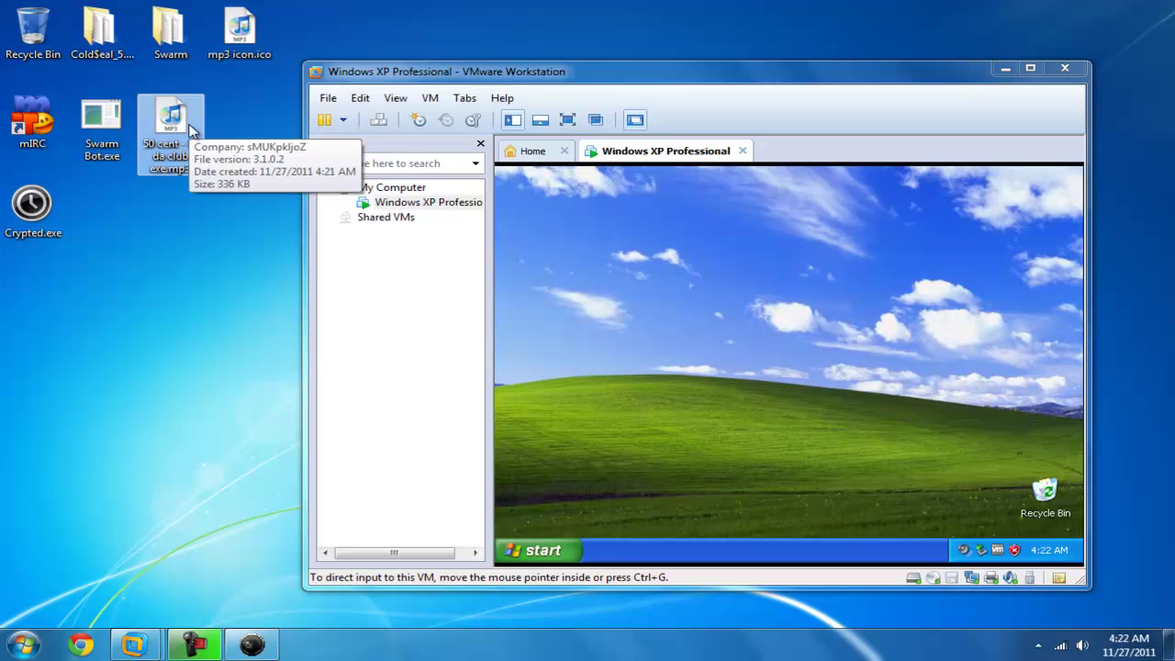
mouse_move(294, 174)
left_mouse_down()
mouse_move(47, 52)
mouse_move(196, 162)
left_mouse_up()
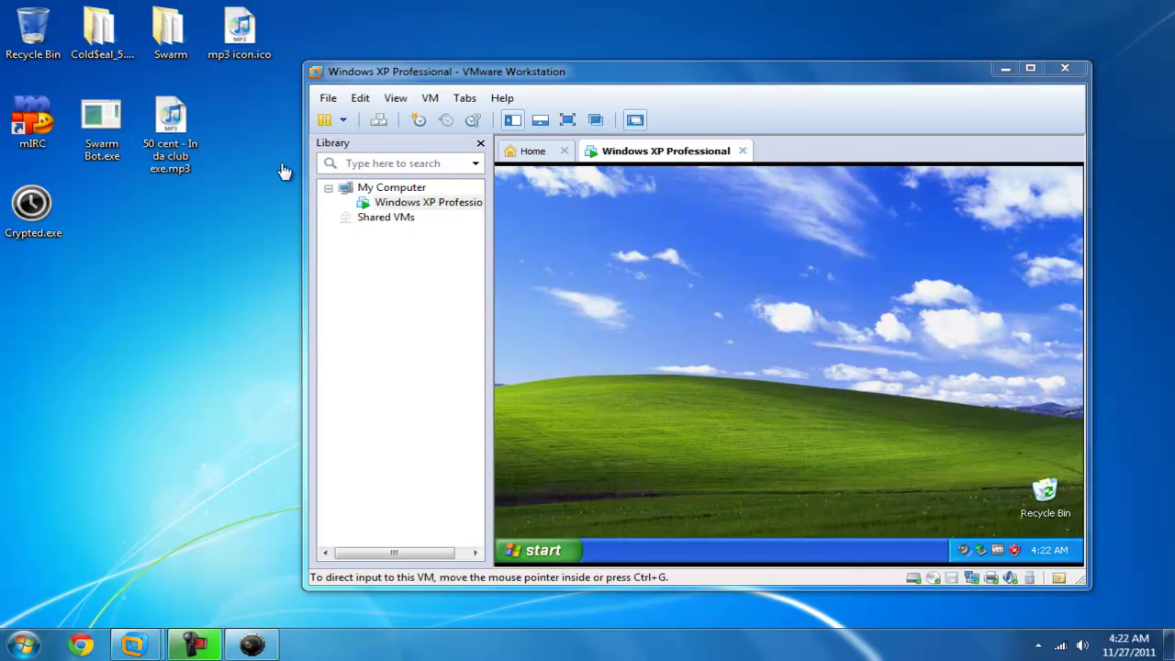
left_click(1003, 69)
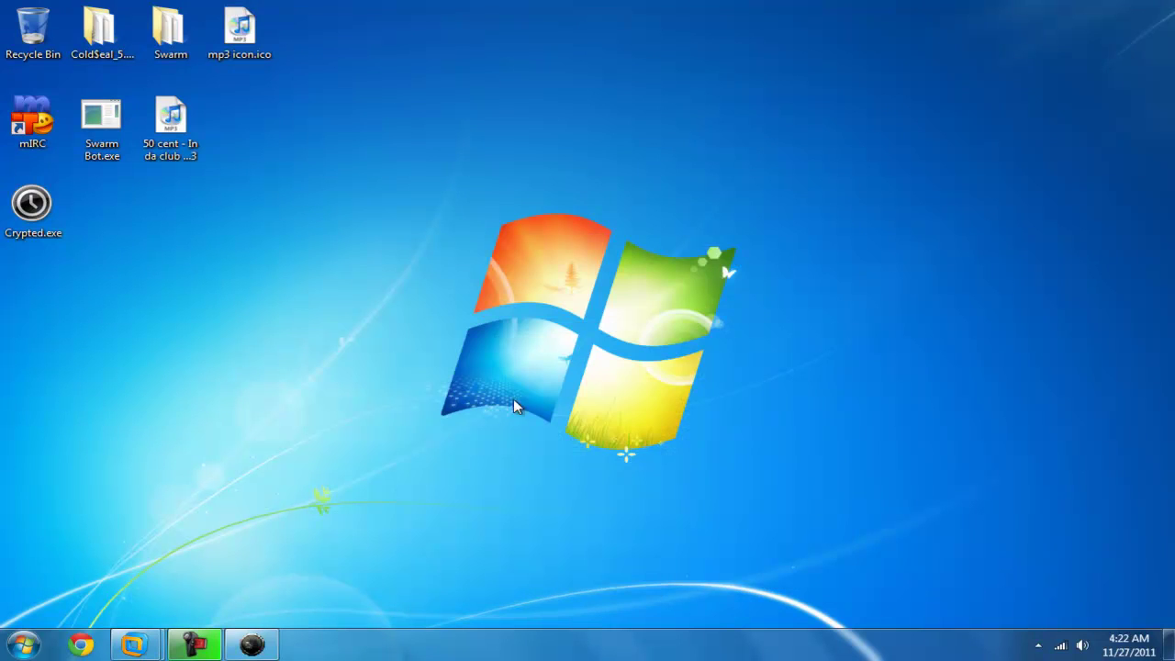